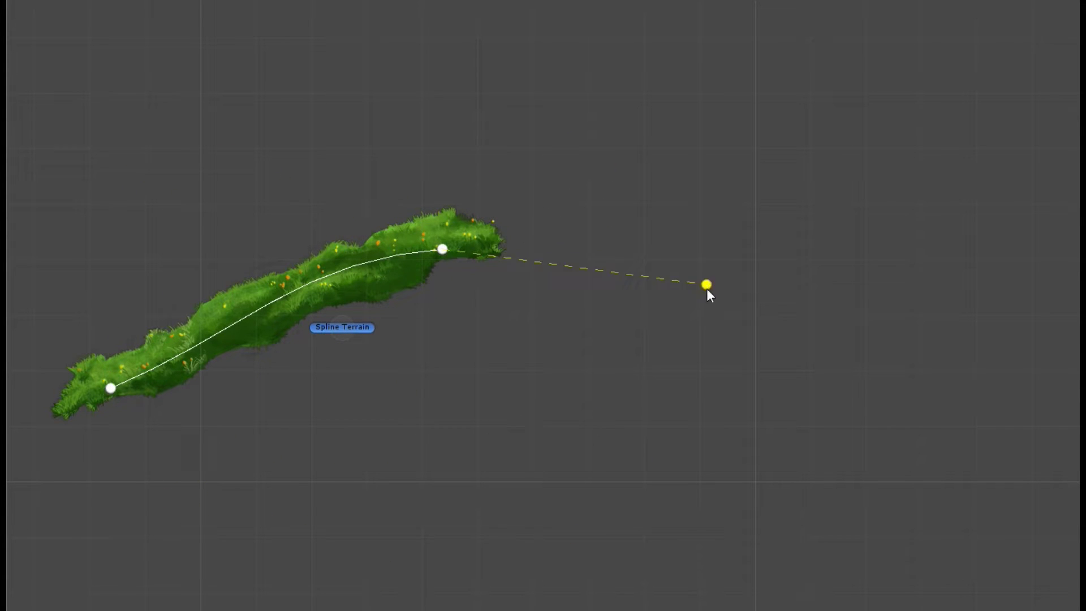
# - Add two spline points, down-right then up-right, bending the grass terrain into an S-shaped wave
pyautogui.click(711, 453)
pyautogui.click(933, 319)
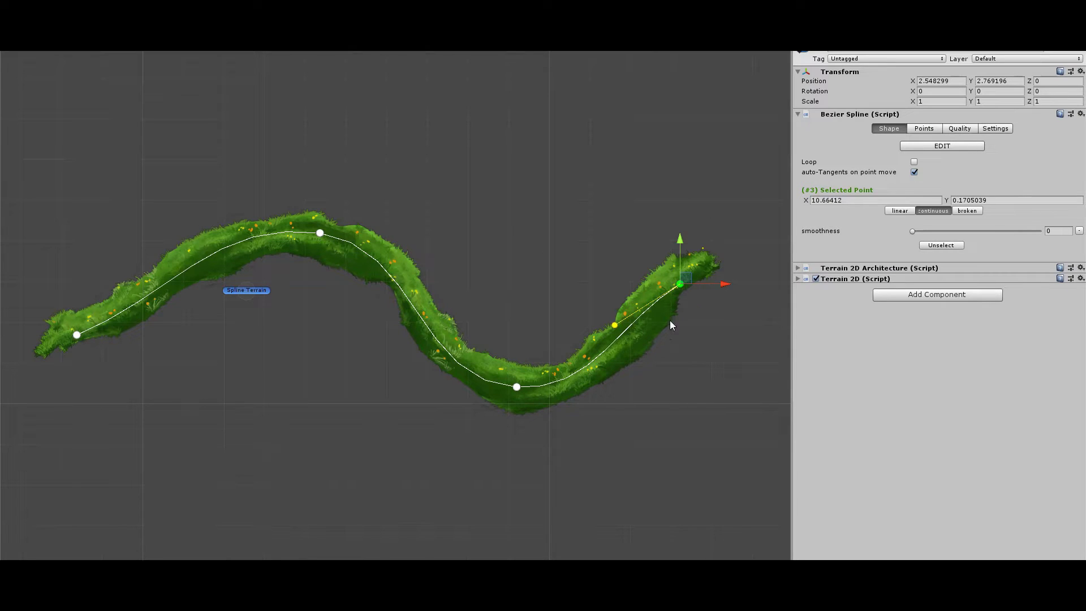
# - Deselect the spline points and center the terrain's pivot on its spline
pyautogui.click(941, 245)
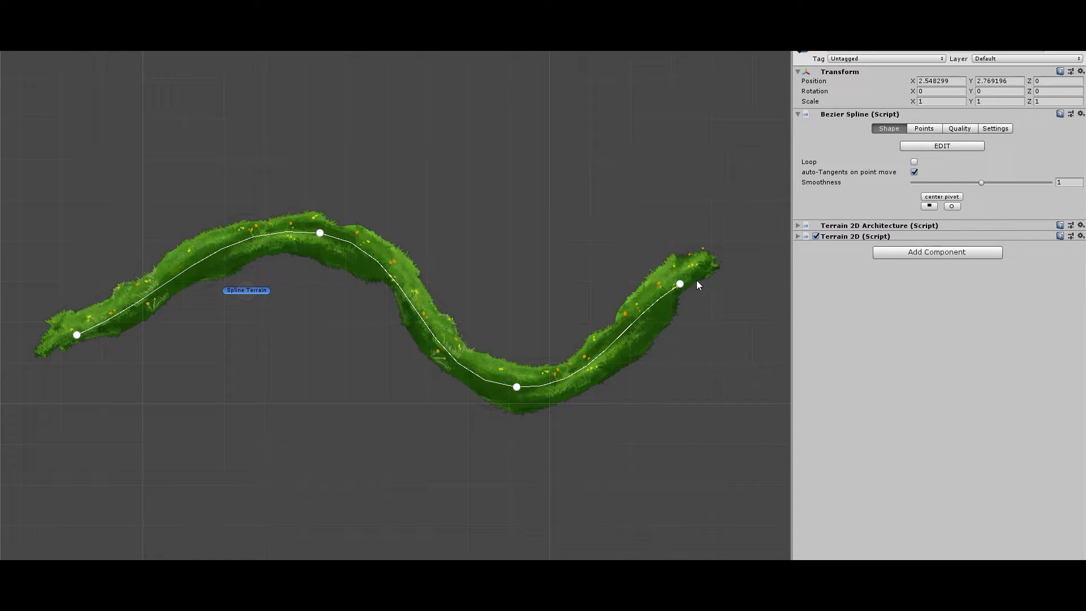
pyautogui.click(680, 284)
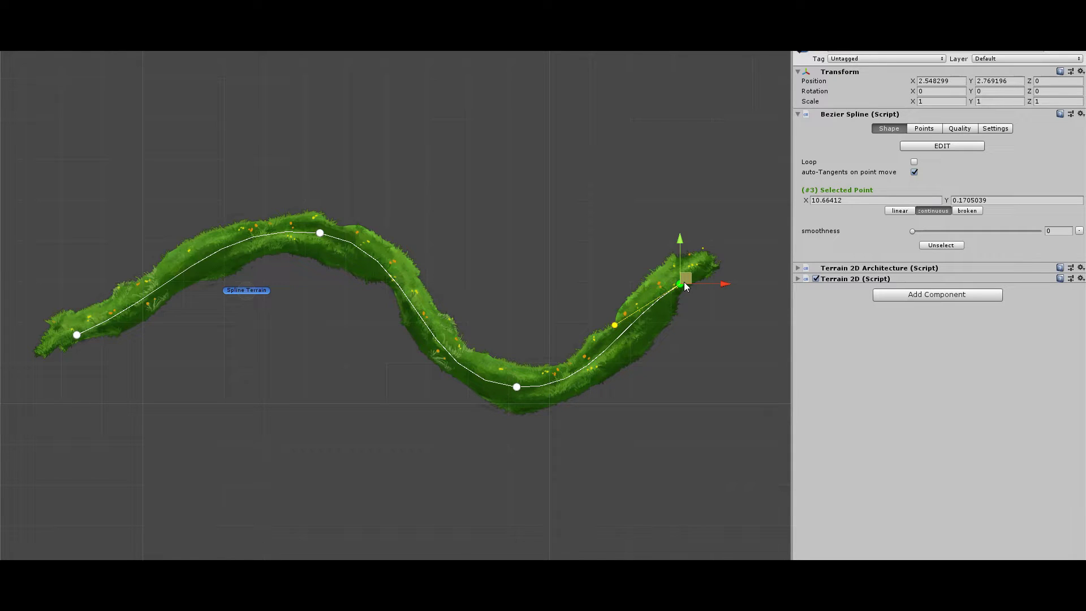
pyautogui.click(684, 282)
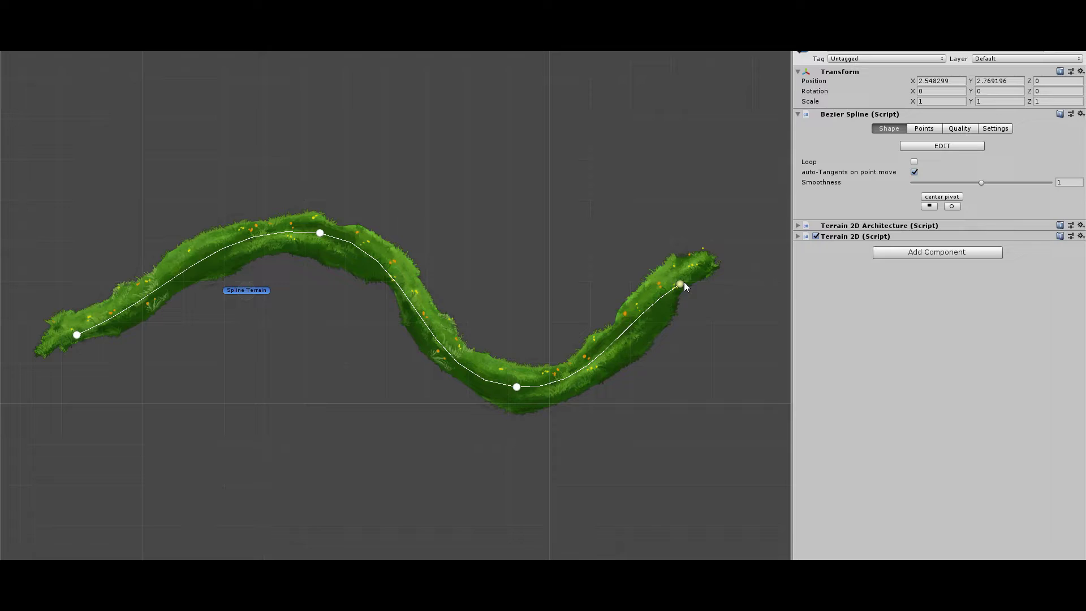
pyautogui.click(935, 197)
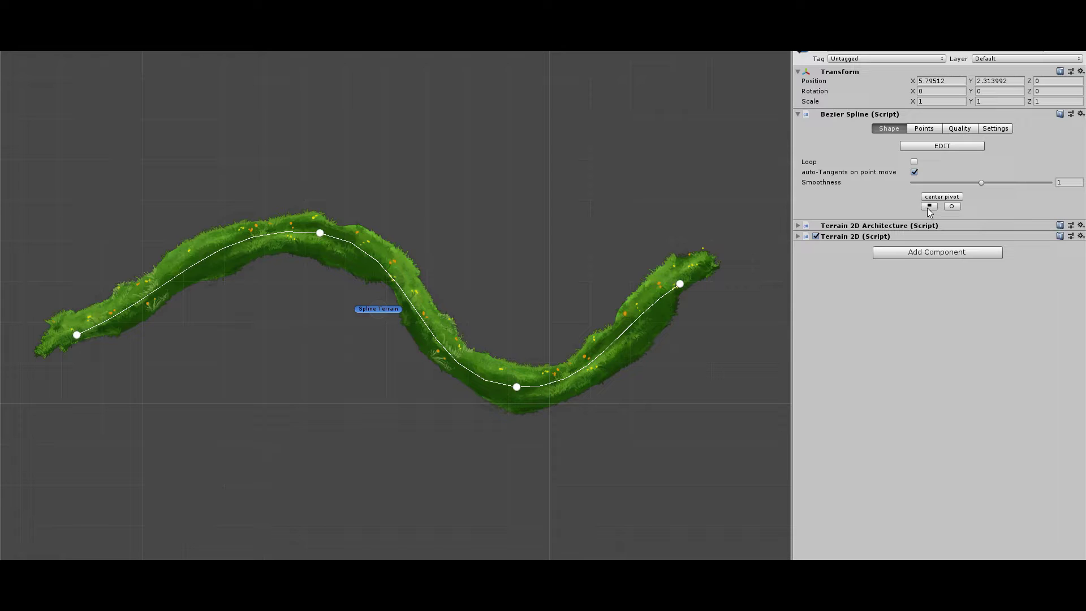
# - Try the square and wave presets, finishing on the closed circle preset
pyautogui.click(929, 207)
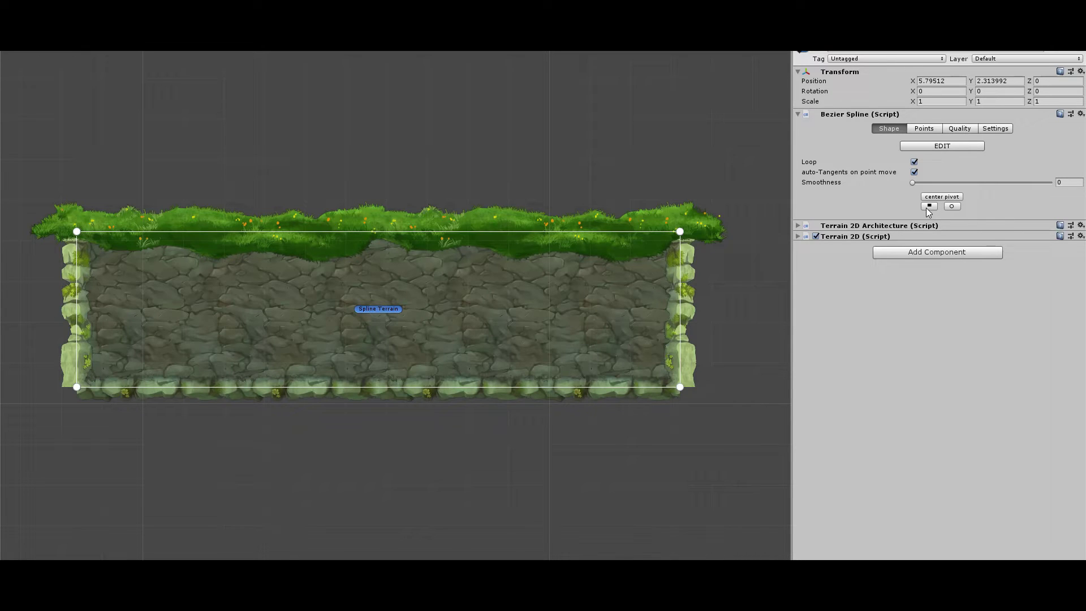
pyautogui.click(951, 207)
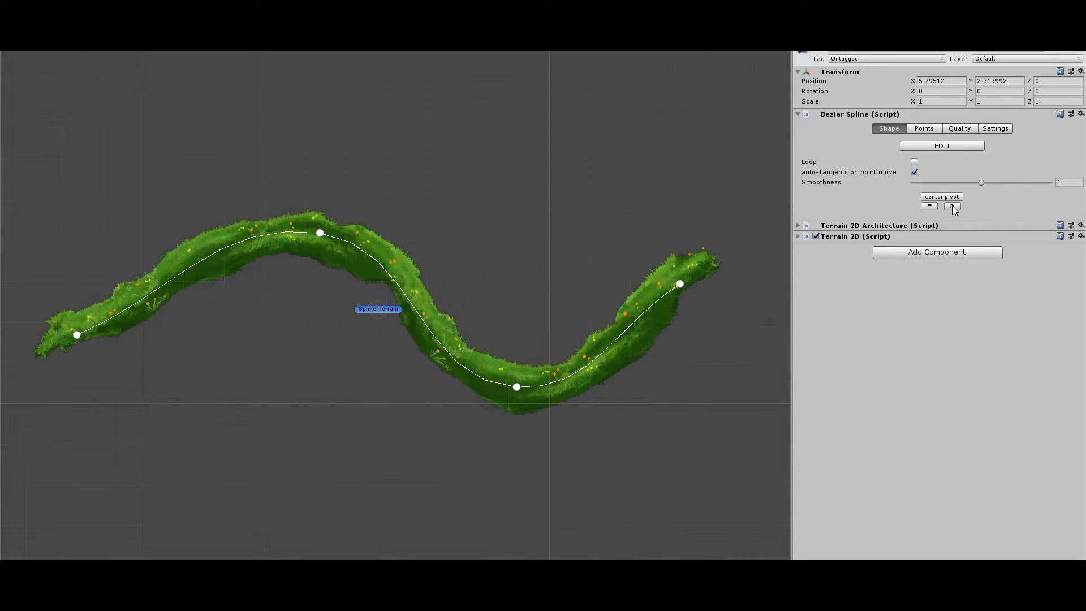
pyautogui.click(951, 207)
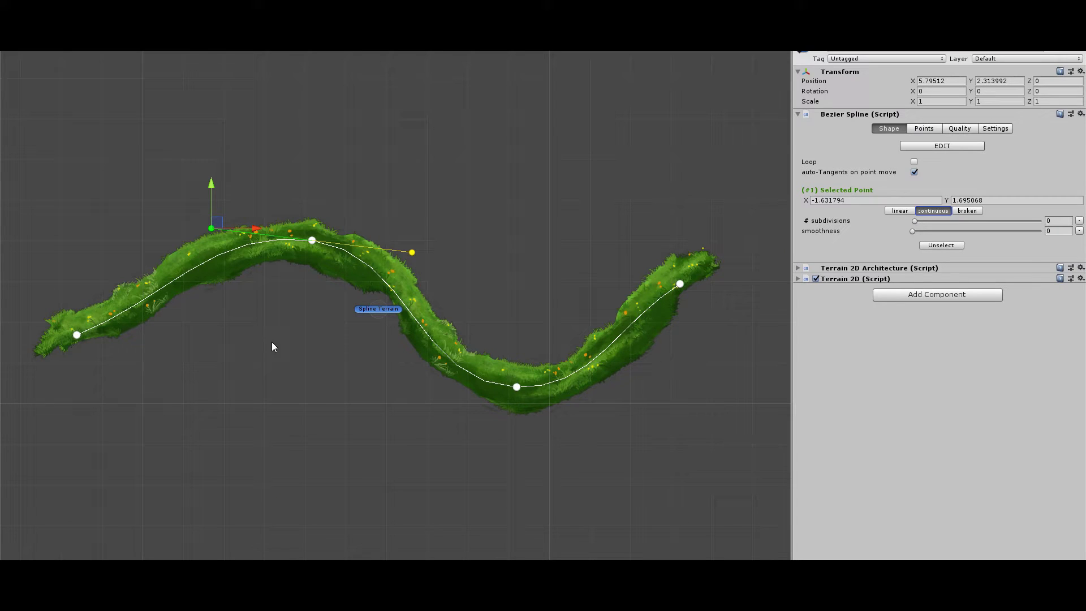
# - Make the two middle spline points linear, then curved with broken tangents
pyautogui.click(516, 388)
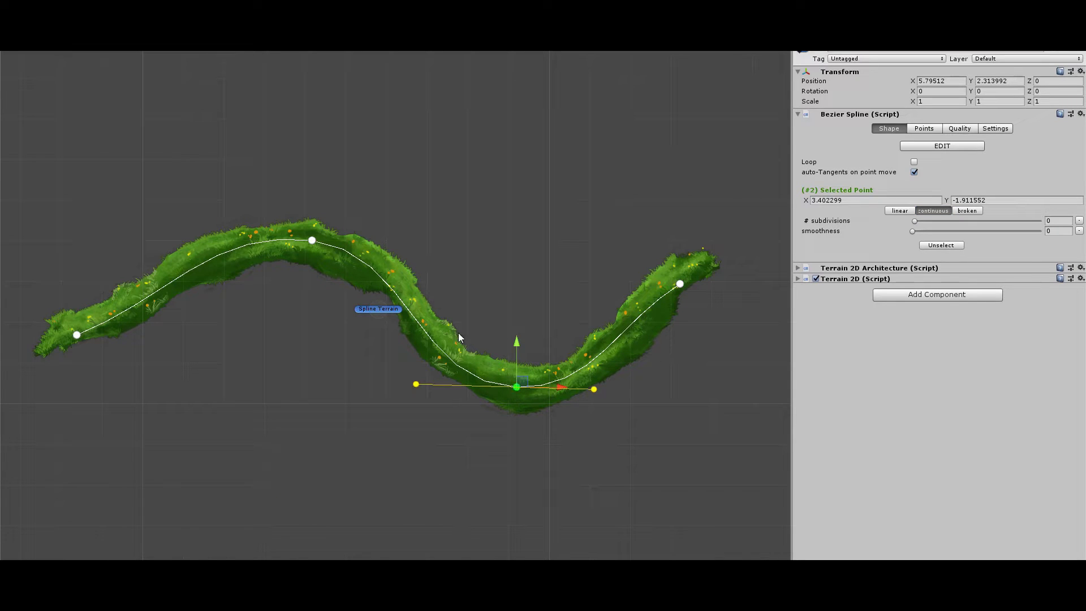
pyautogui.keyDown('shift'); pyautogui.click(312, 241); pyautogui.keyUp('shift')
pyautogui.click(898, 211)
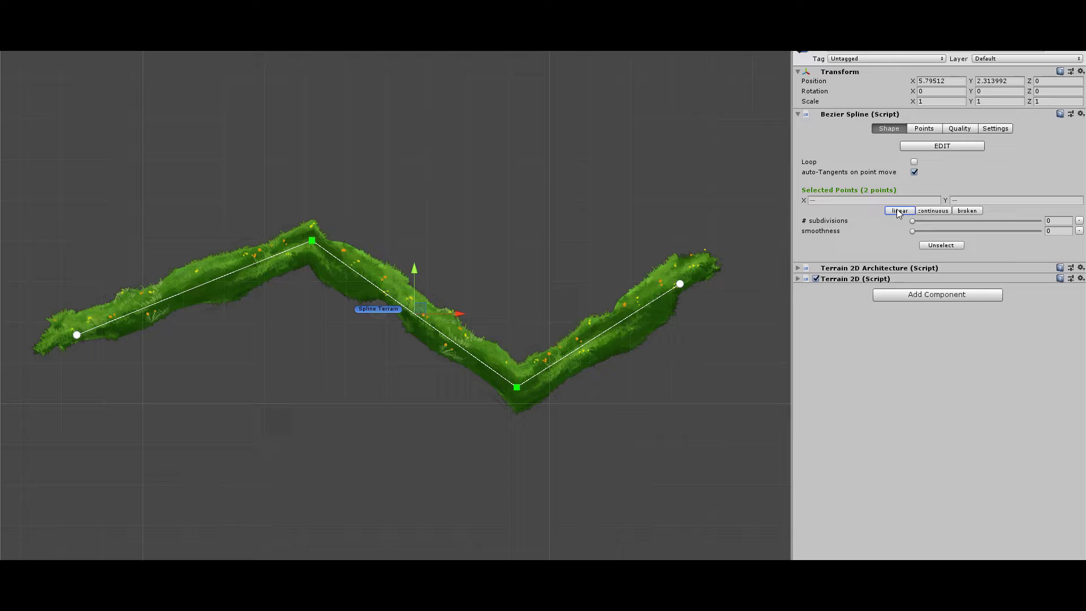
pyautogui.click(965, 210)
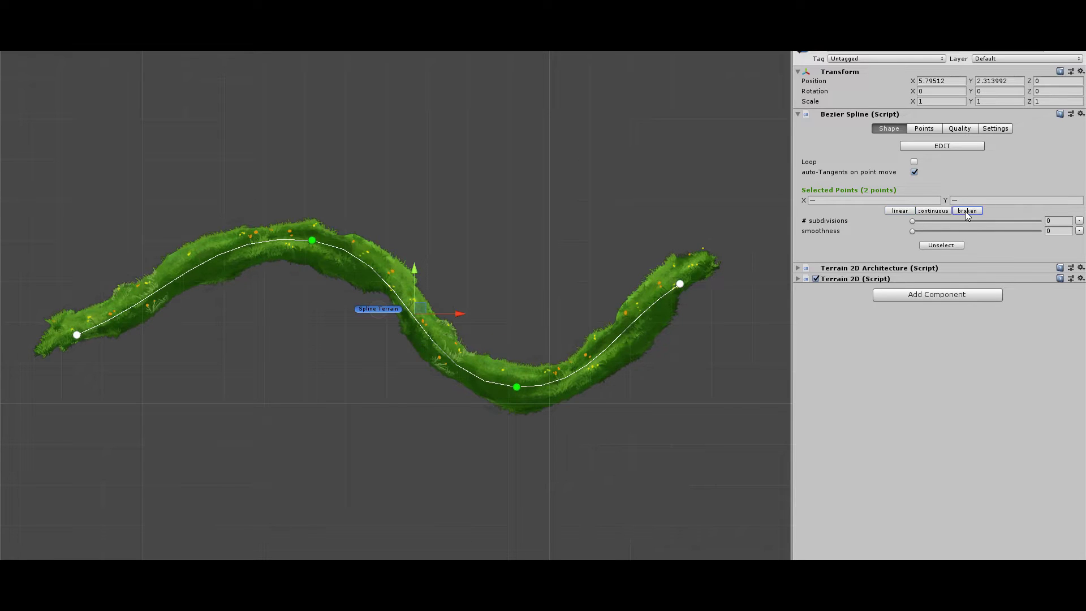
# - On the Points tab, apply linear then continuous to every point and set all Y values to 0
pyautogui.click(922, 129)
pyautogui.click(904, 171)
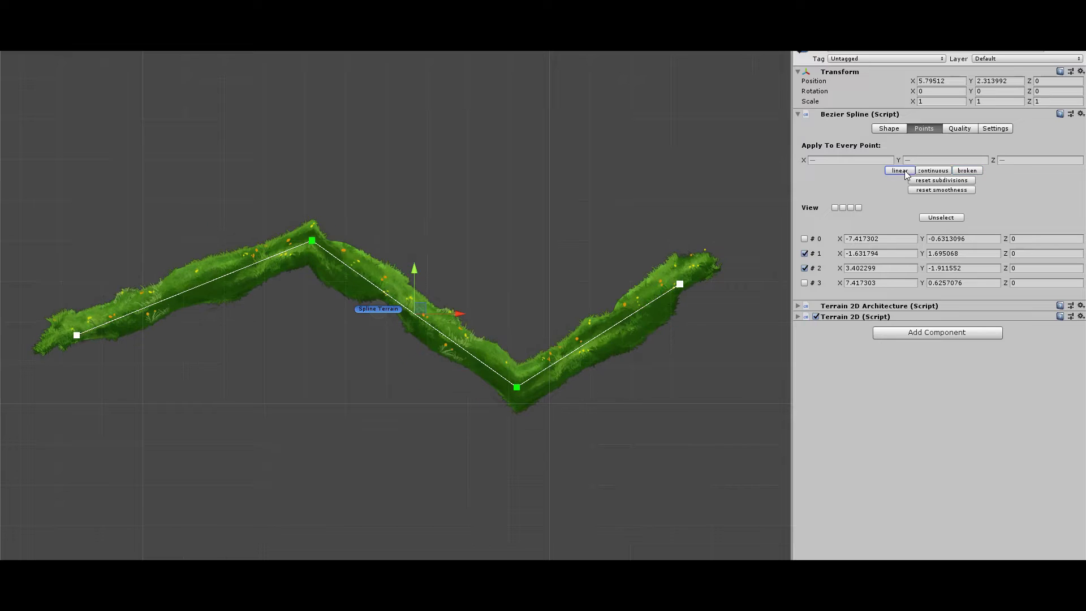
pyautogui.click(932, 171)
pyautogui.click(943, 160)
pyautogui.write('0')
pyautogui.press('Return')
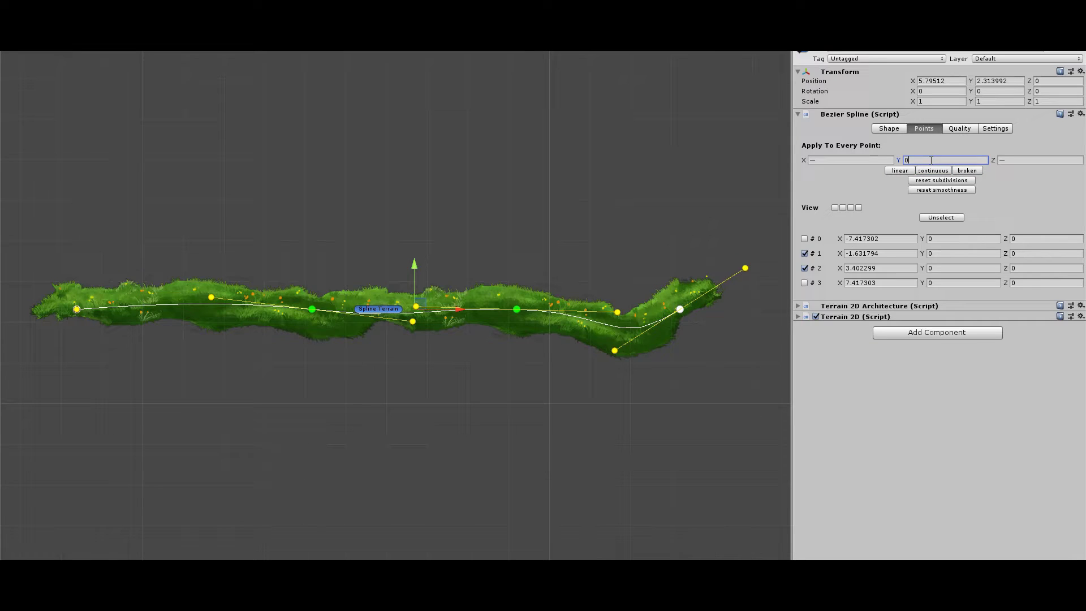
# - Restore the wavy terrain and turn off auto-tangents on point move
pyautogui.click(904, 171)
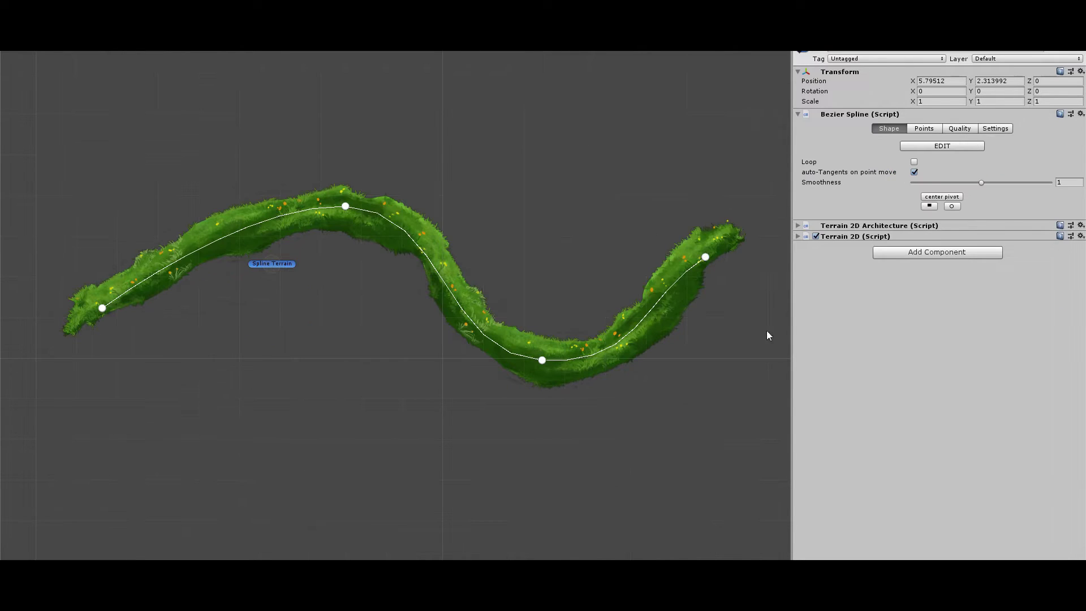
pyautogui.click(914, 172)
pyautogui.click(542, 360)
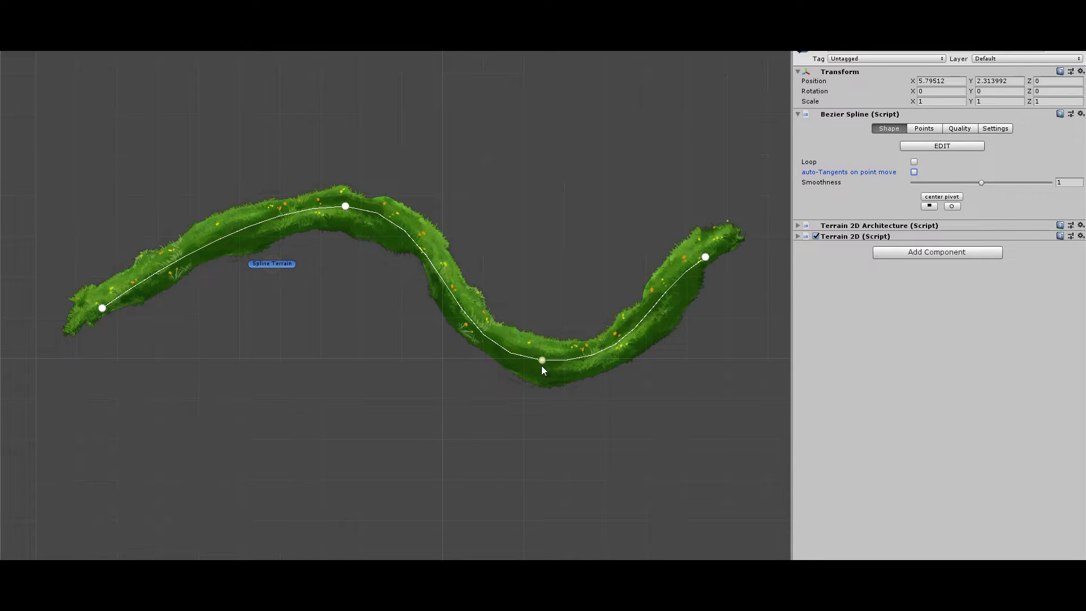
# - Drag point #2 to reshape the lower bend, then undo its move toward the top
pyautogui.click(925, 130)
pyautogui.moveTo(549, 366); pyautogui.dragTo(466, 377)
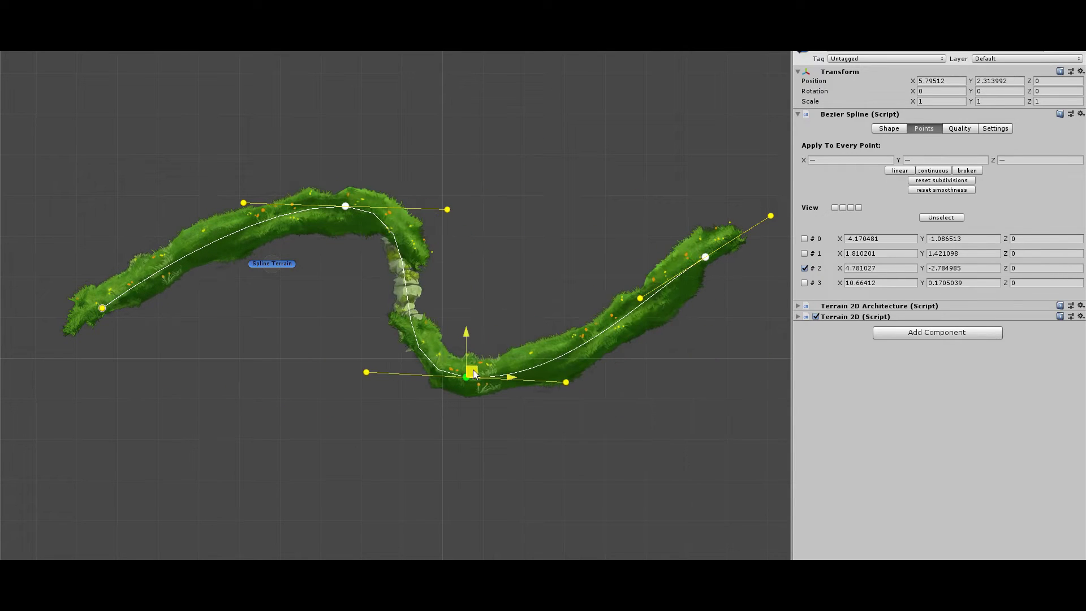
pyautogui.click(891, 129)
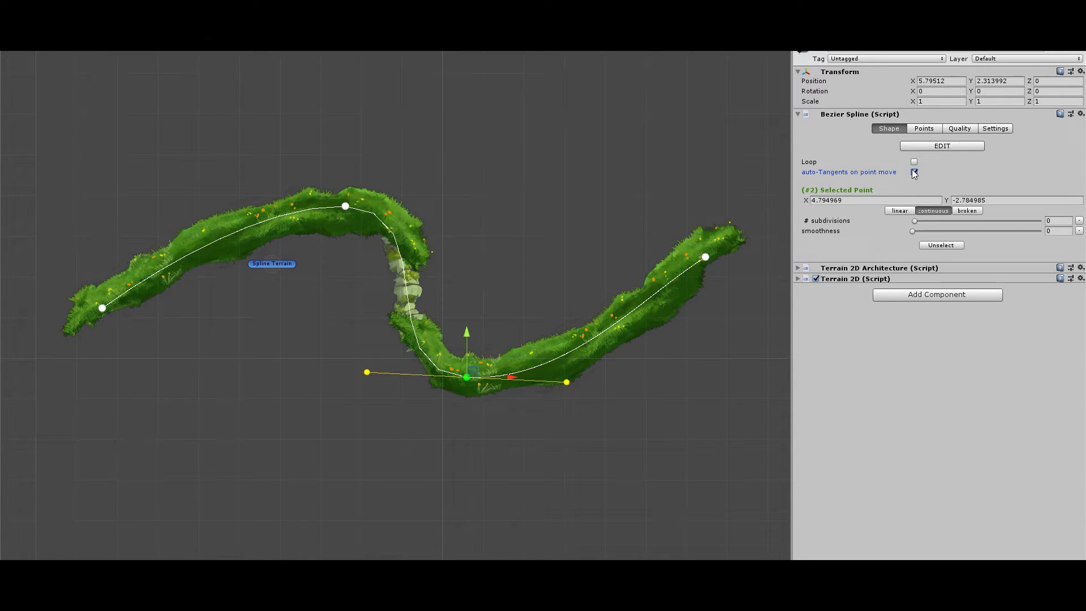
pyautogui.click(924, 128)
pyautogui.moveTo(470, 368); pyautogui.dragTo(332, 290)
pyautogui.hotkey('ctrl', 'z')
# - Pull the top-left point's tangent, reposition point #2, and adjust point #1's smoothness
pyautogui.click(345, 206)
pyautogui.click(412, 249)
pyautogui.click(351, 405)
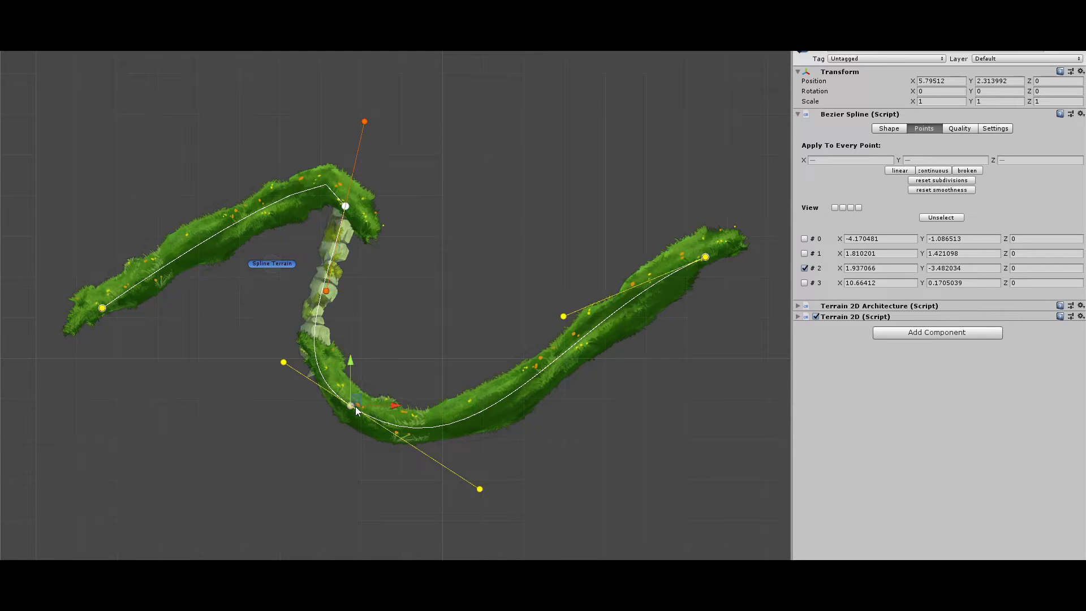
pyautogui.moveTo(356, 407); pyautogui.dragTo(456, 410)
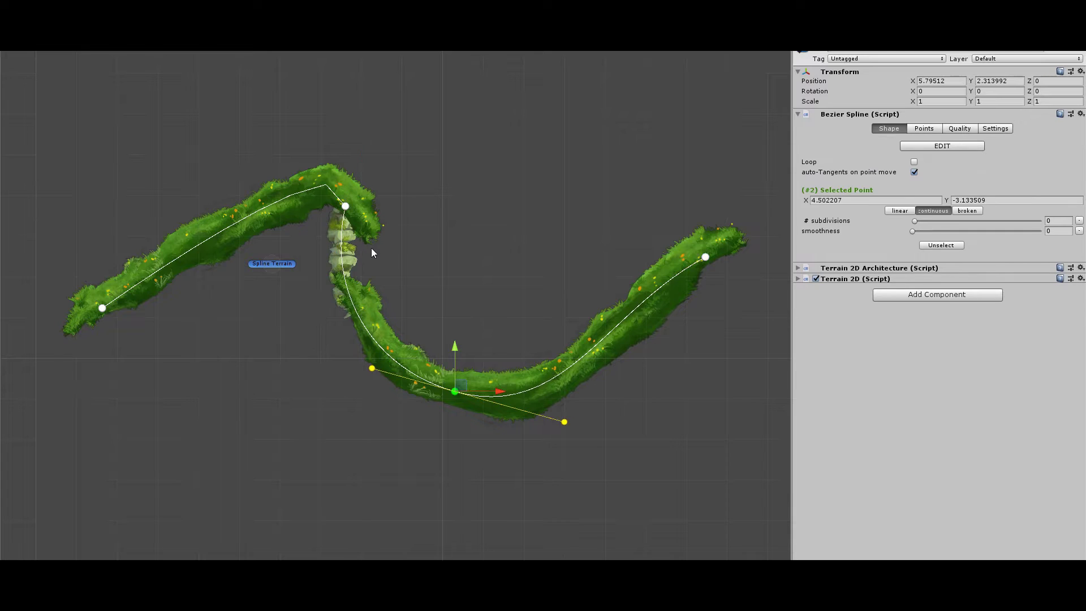
pyautogui.click(345, 205)
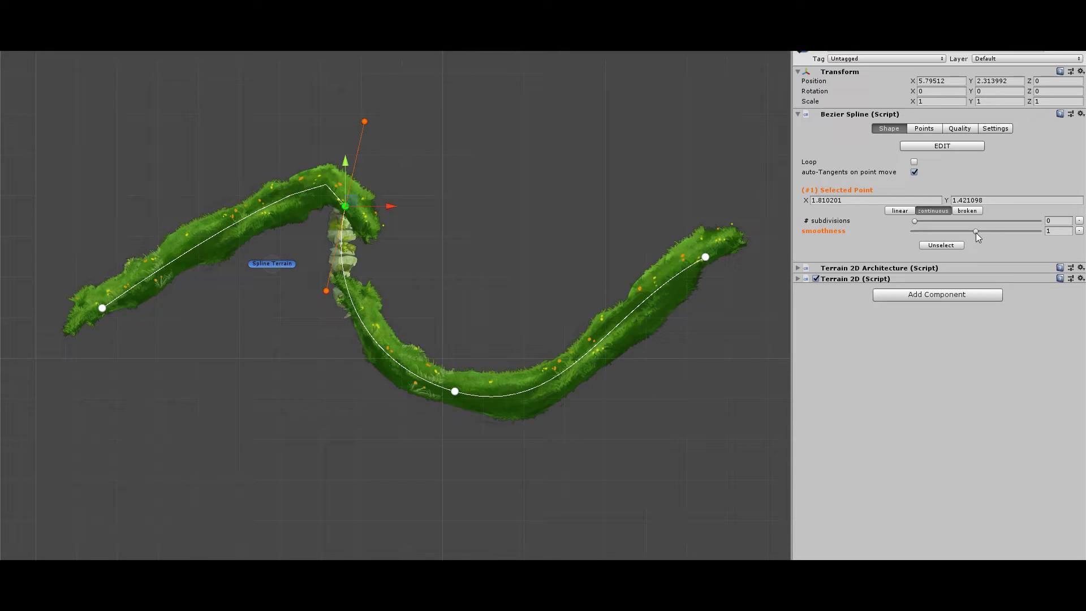
pyautogui.moveTo(976, 233); pyautogui.dragTo(1028, 237)
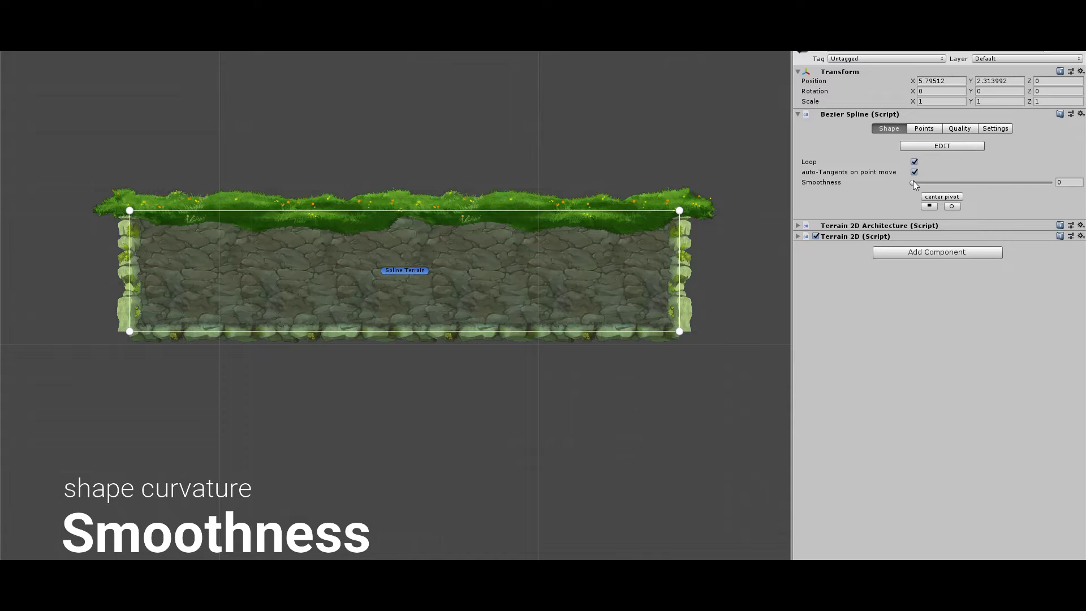
# - Set smoothness to 0.147 and pull new bottom-edge points down into a notch
pyautogui.moveTo(913, 182)
pyautogui.mouseDown()
pyautogui.moveTo(976, 180)
pyautogui.moveTo(922, 182)
pyautogui.mouseUp()
pyautogui.click(942, 146)
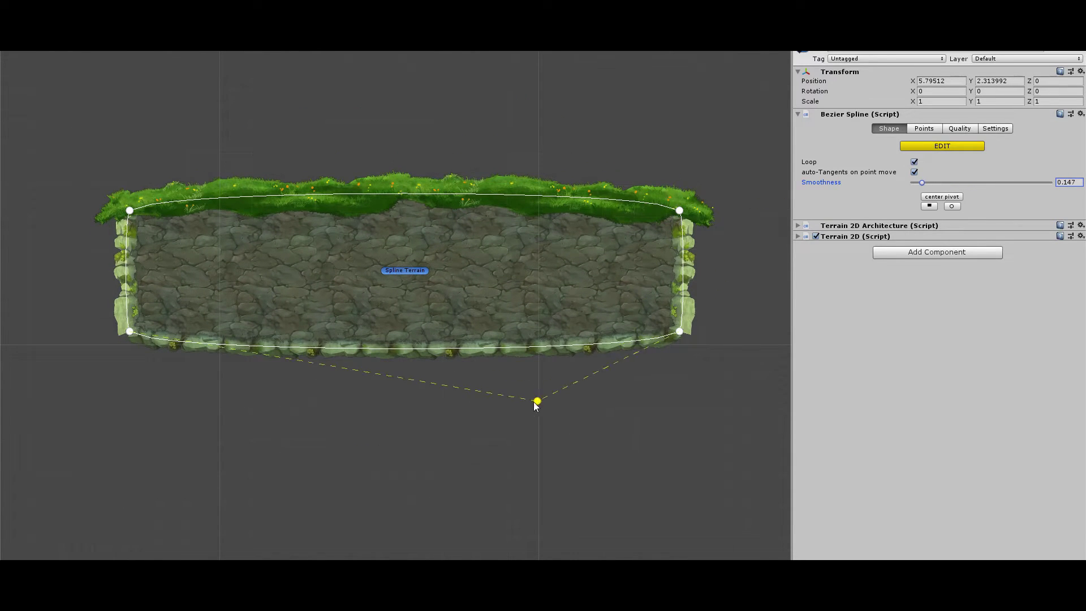
pyautogui.moveTo(537, 401); pyautogui.dragTo(659, 452)
pyautogui.moveTo(439, 426); pyautogui.dragTo(466, 456)
pyautogui.moveTo(509, 453); pyautogui.dragTo(307, 391, button='middle')
# - Add right-edge points raised into a tall block, then round the outline at Smoothness 1.223
pyautogui.moveTo(533, 284); pyautogui.dragTo(639, 276)
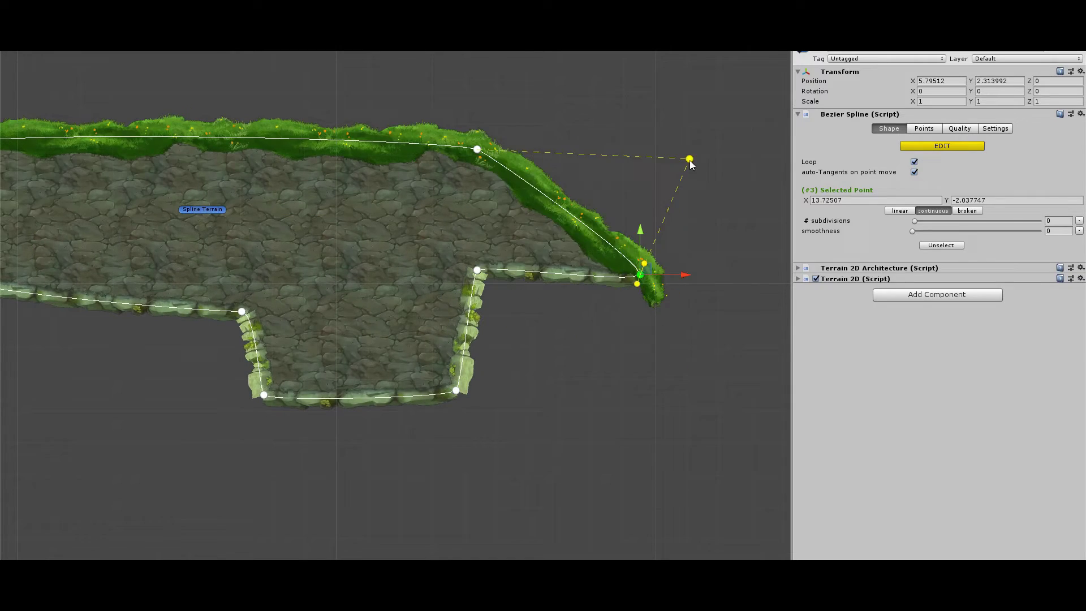
pyautogui.click(690, 162)
pyautogui.moveTo(583, 90); pyautogui.dragTo(470, 293, button='middle')
pyautogui.click(383, 174)
pyautogui.click(556, 172)
pyautogui.moveTo(557, 171); pyautogui.dragTo(676, 111, button='middle')
pyautogui.moveTo(467, 232); pyautogui.dragTo(513, 169, button='middle')
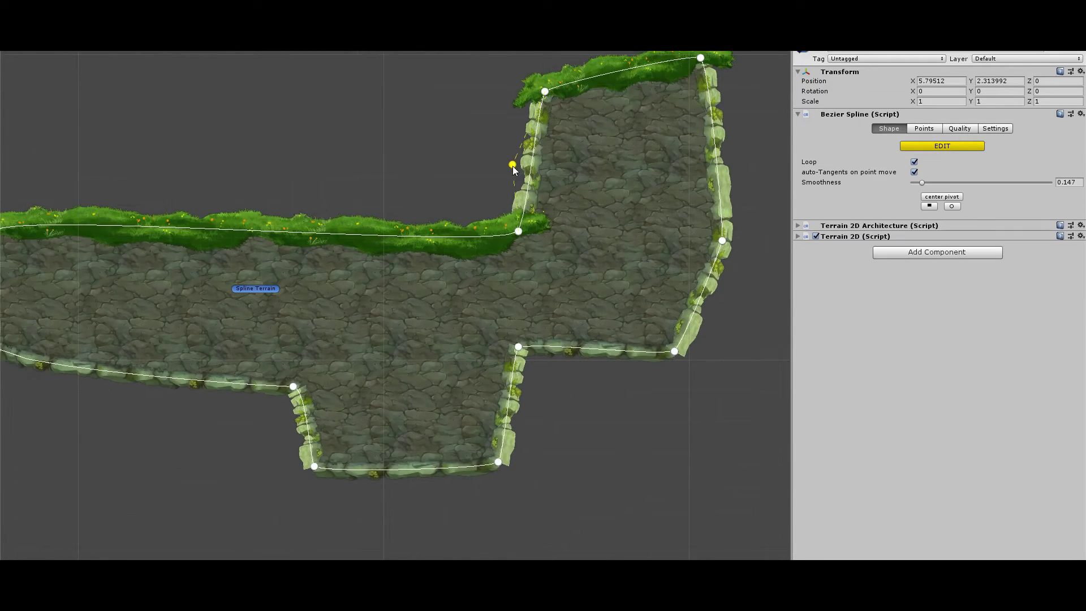
pyautogui.press('f')
pyautogui.click(942, 145)
pyautogui.moveTo(918, 181); pyautogui.dragTo(998, 190)
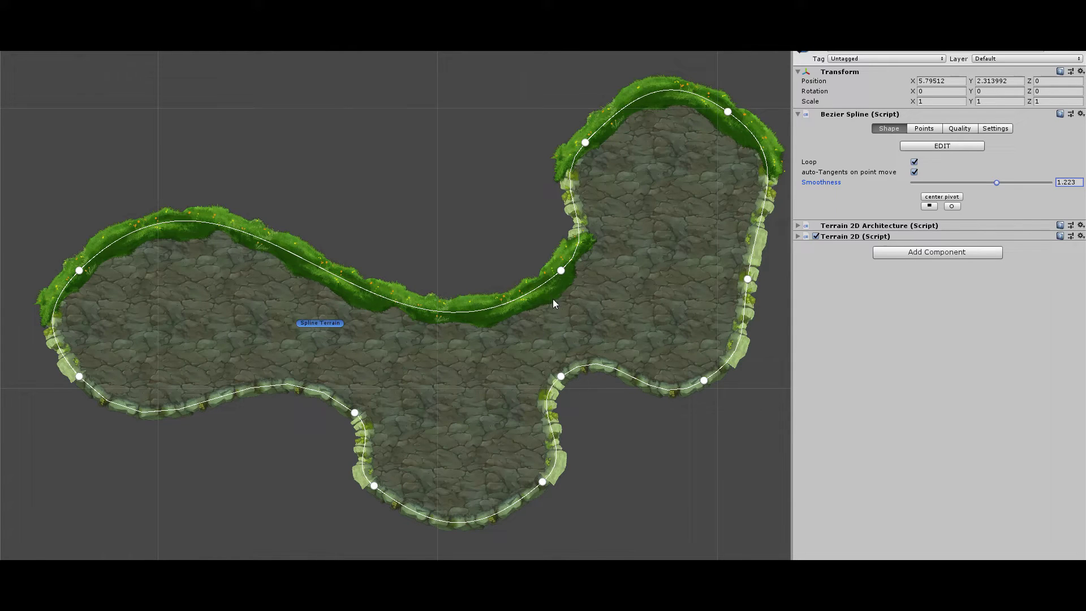
# - Adjust smoothness of points #2 and #3, then test and restore overall smoothness
pyautogui.click(561, 271)
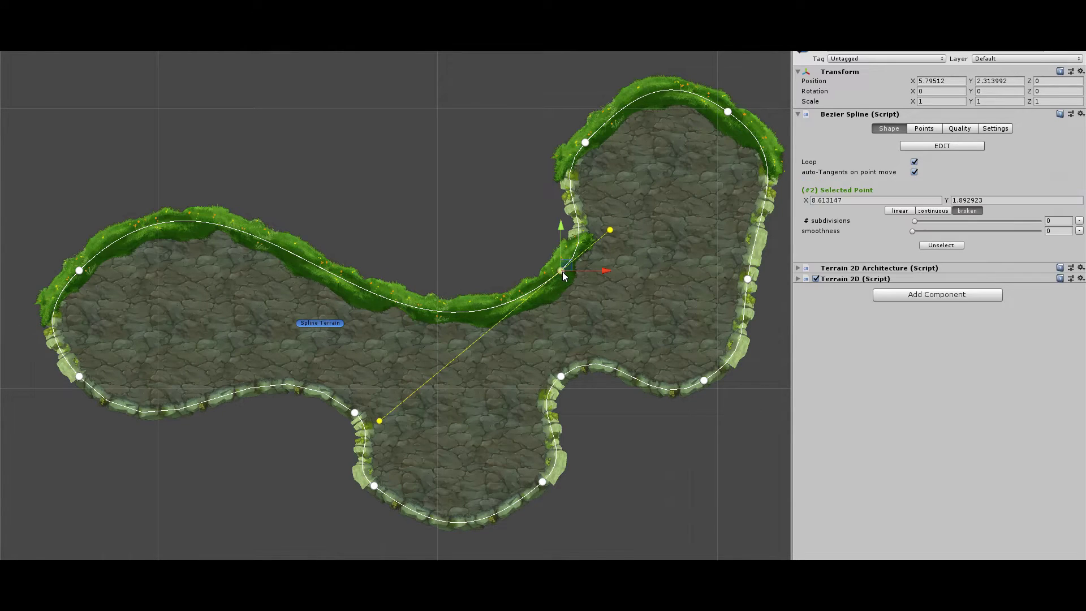
pyautogui.moveTo(913, 232); pyautogui.dragTo(929, 232)
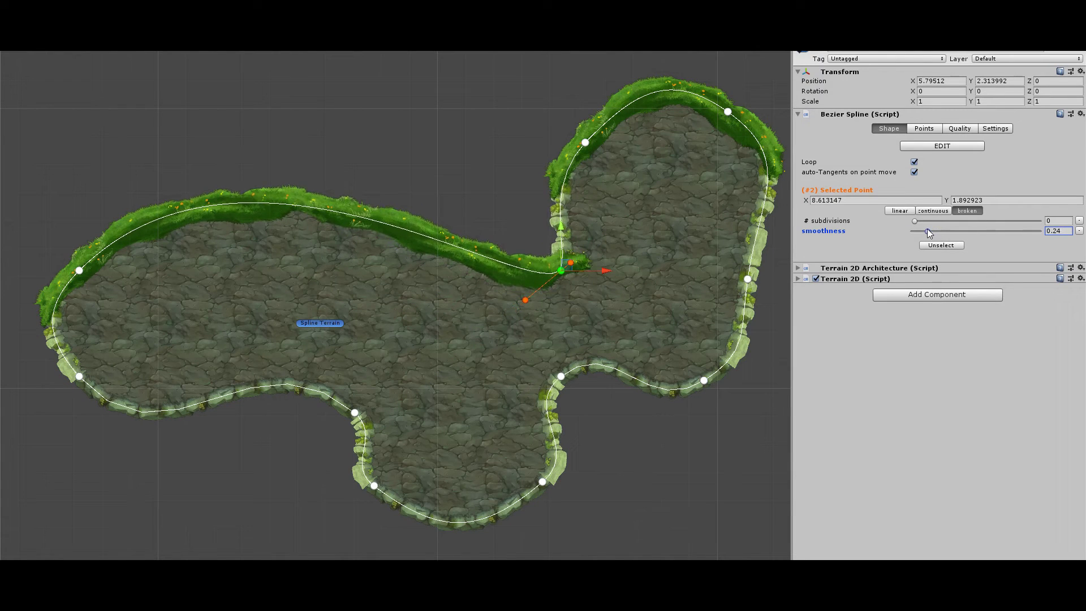
pyautogui.click(585, 143)
pyautogui.click(928, 232)
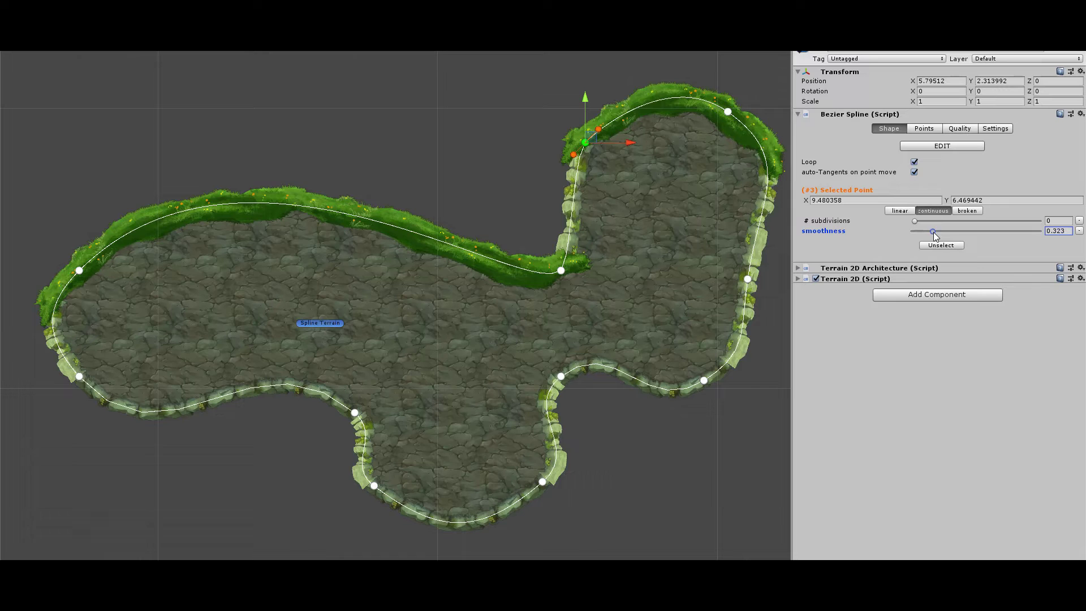
pyautogui.click(938, 245)
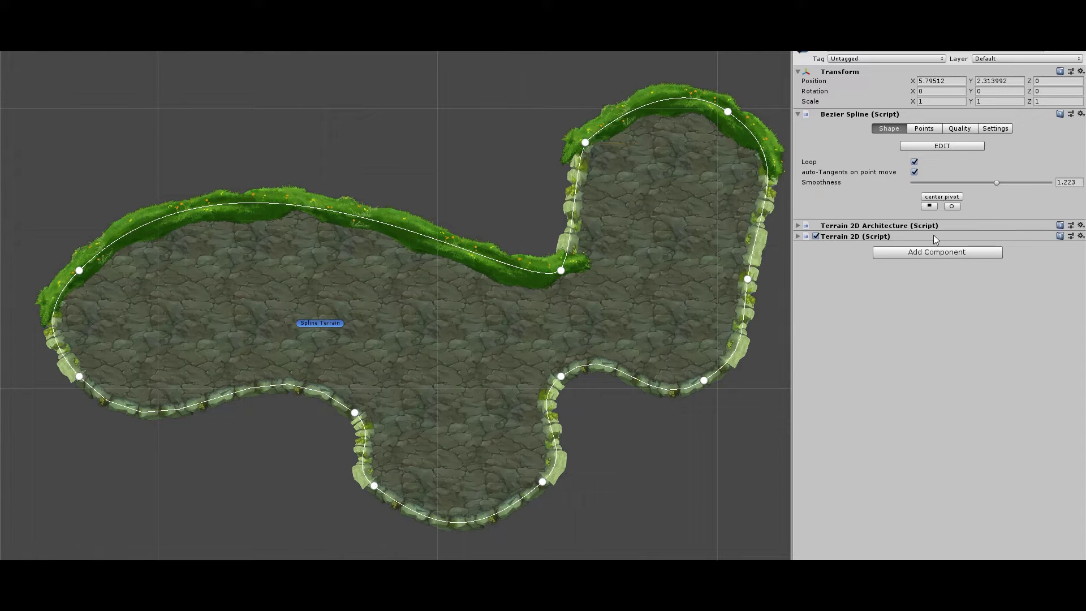
pyautogui.moveTo(996, 182); pyautogui.dragTo(934, 195)
# - Lengthen the top-left point's tangent to round off that corner
pyautogui.click(561, 271)
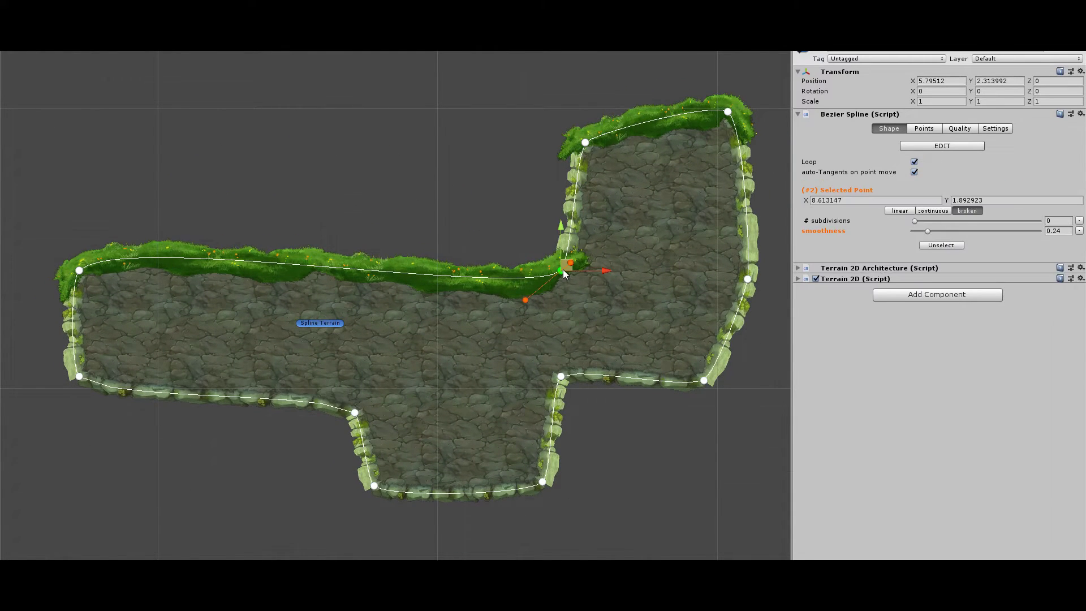
pyautogui.click(586, 141)
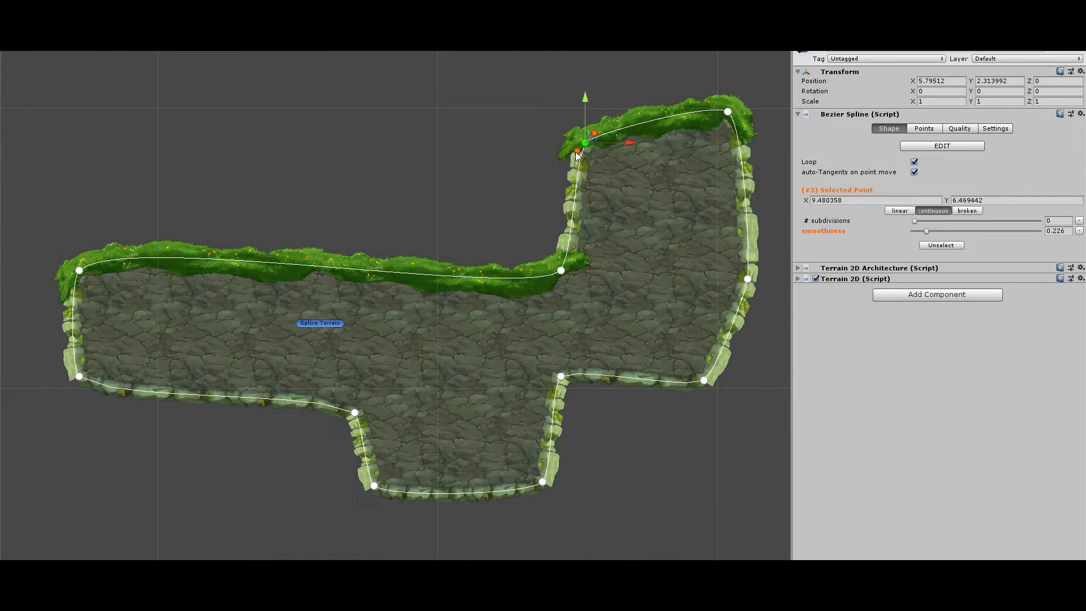
pyautogui.moveTo(601, 207); pyautogui.dragTo(601, 233)
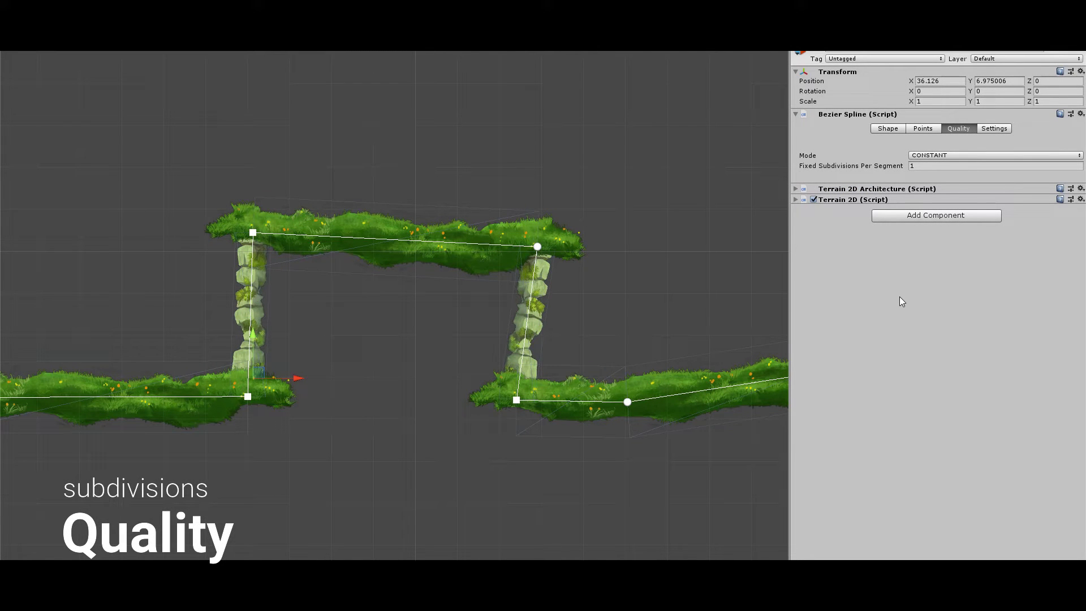
# - Raise the constant subdivisions, then switch the subdivision mode to AUTO
pyautogui.click(933, 156)
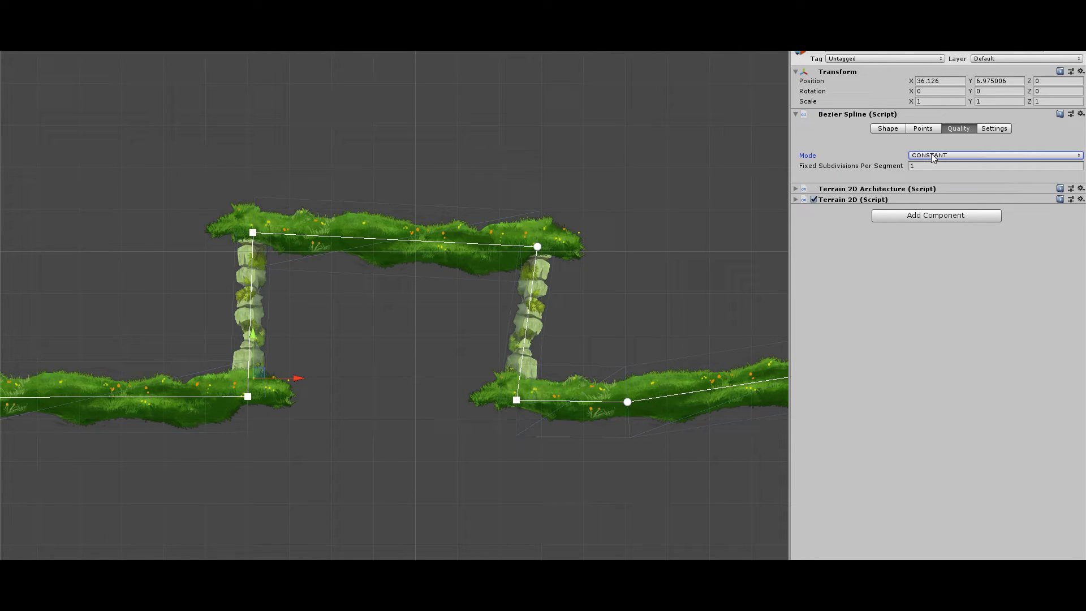
pyautogui.moveTo(876, 168)
pyautogui.mouseDown()
pyautogui.moveTo(855, 169)
pyautogui.moveTo(884, 173)
pyautogui.mouseUp()
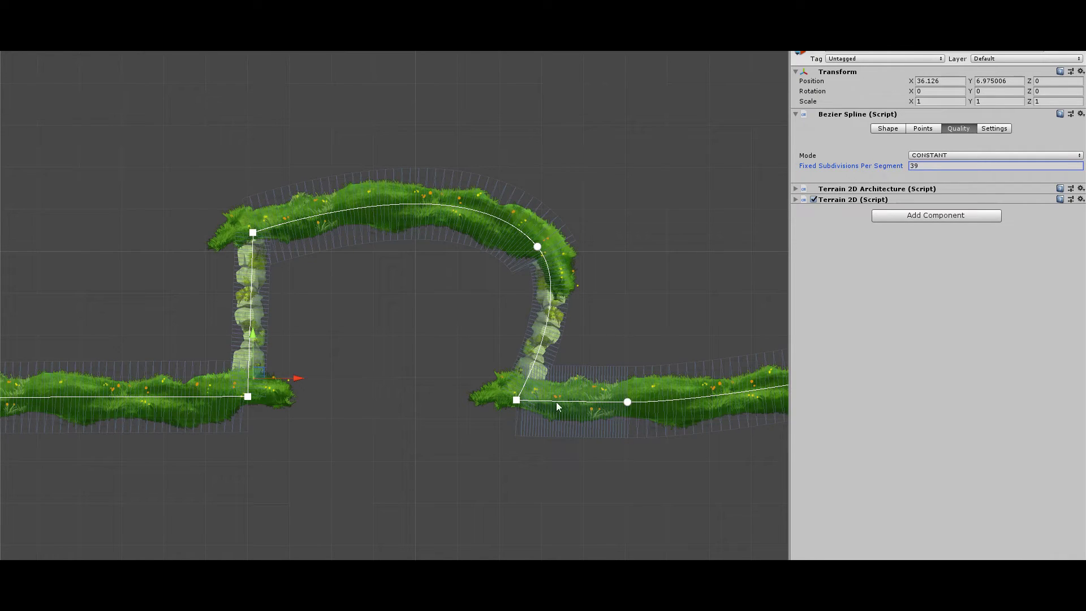
pyautogui.click(923, 156)
pyautogui.click(926, 168)
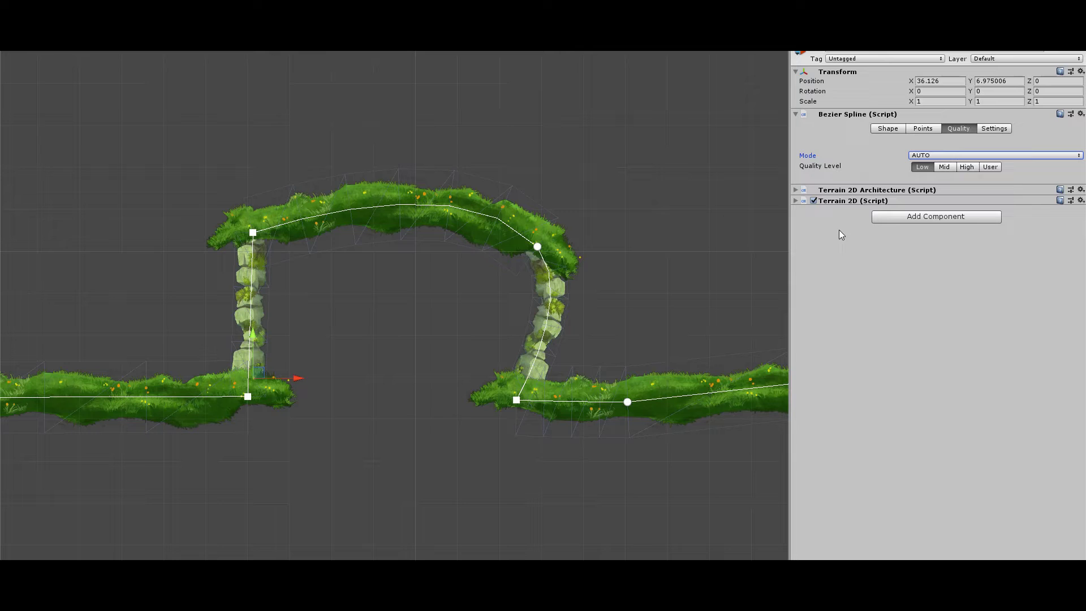
# - Set Quality Level to Mid then High while dragging a point into a ramp and back into an arch
pyautogui.moveTo(537, 246); pyautogui.dragTo(434, 338)
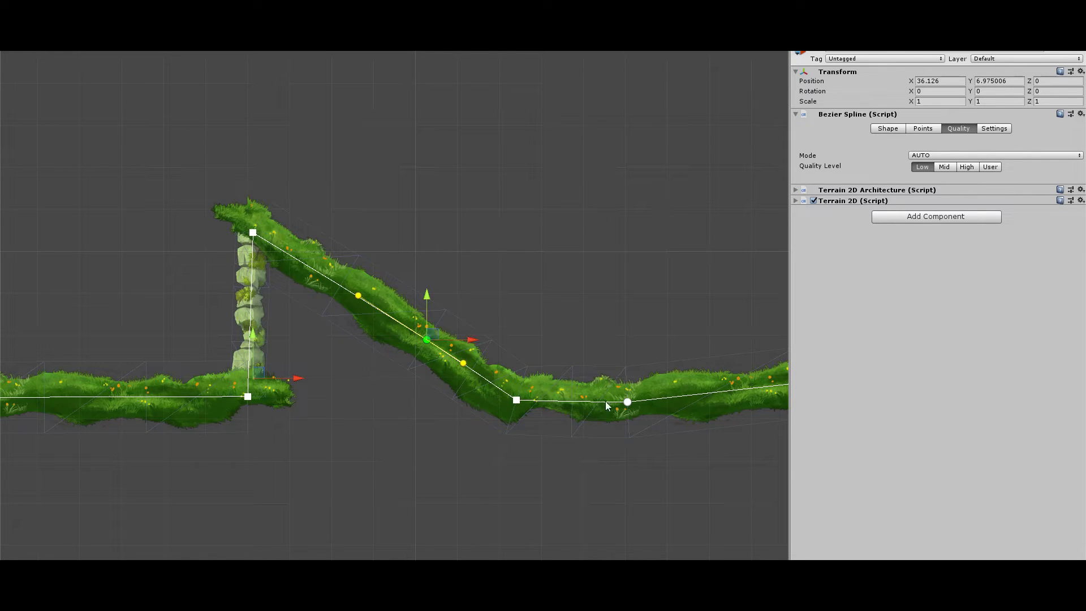
pyautogui.click(944, 167)
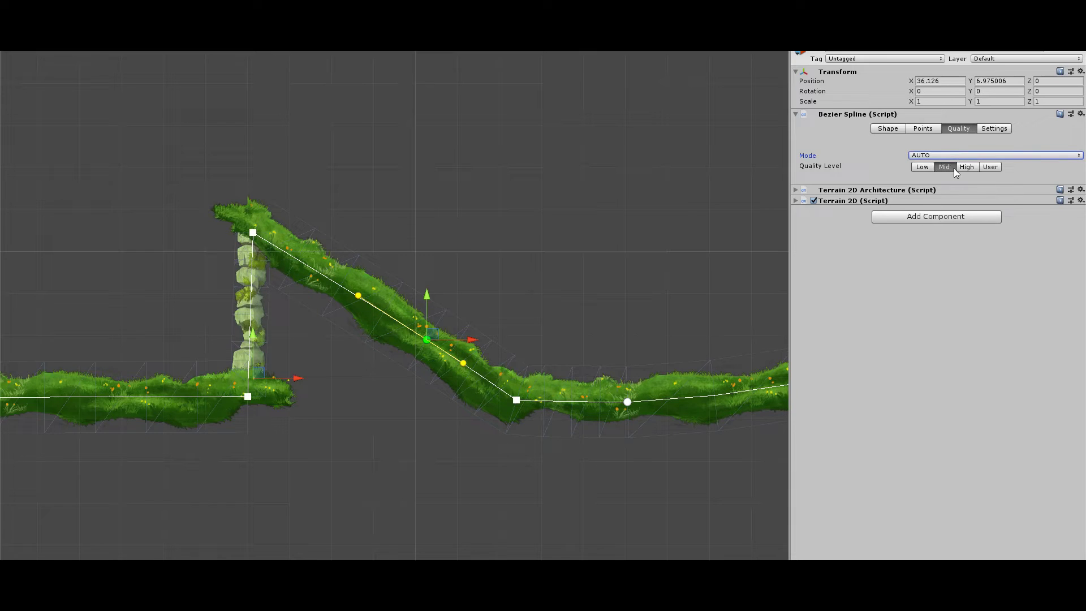
pyautogui.click(966, 167)
pyautogui.moveTo(434, 338); pyautogui.dragTo(560, 214)
# - Use the User quality level with 7 subdivisions and Straight and Hard Curve multipliers at 0
pyautogui.click(990, 167)
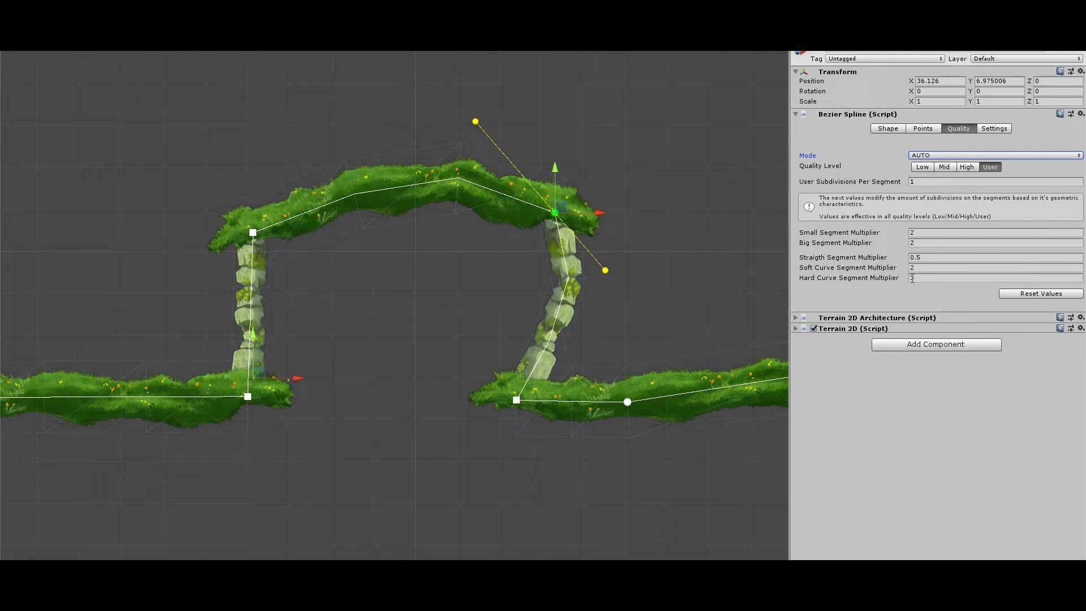
pyautogui.moveTo(896, 186); pyautogui.dragTo(901, 186)
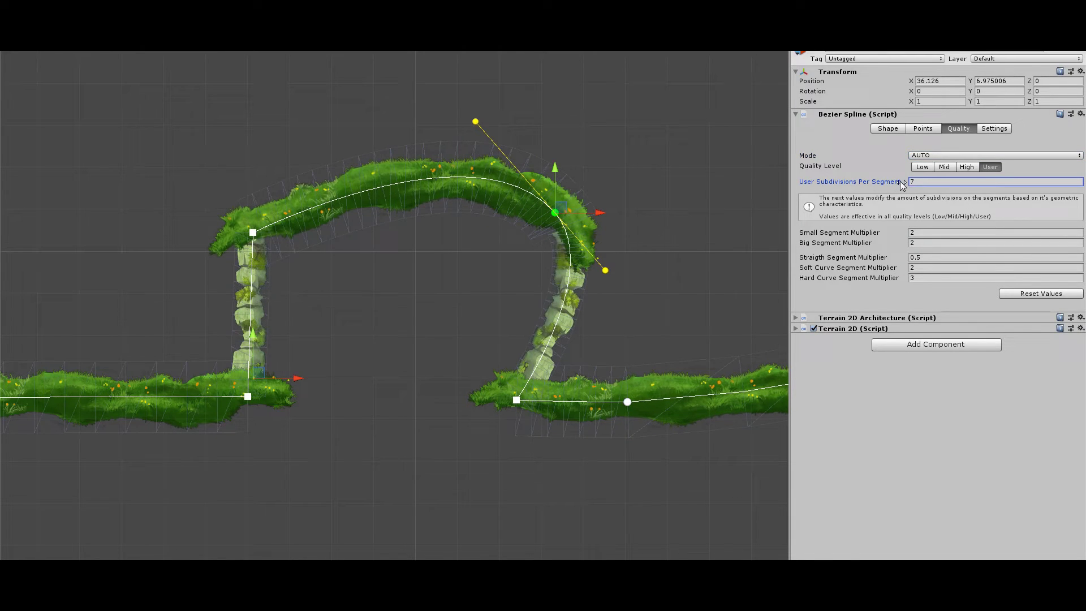
pyautogui.click(919, 258)
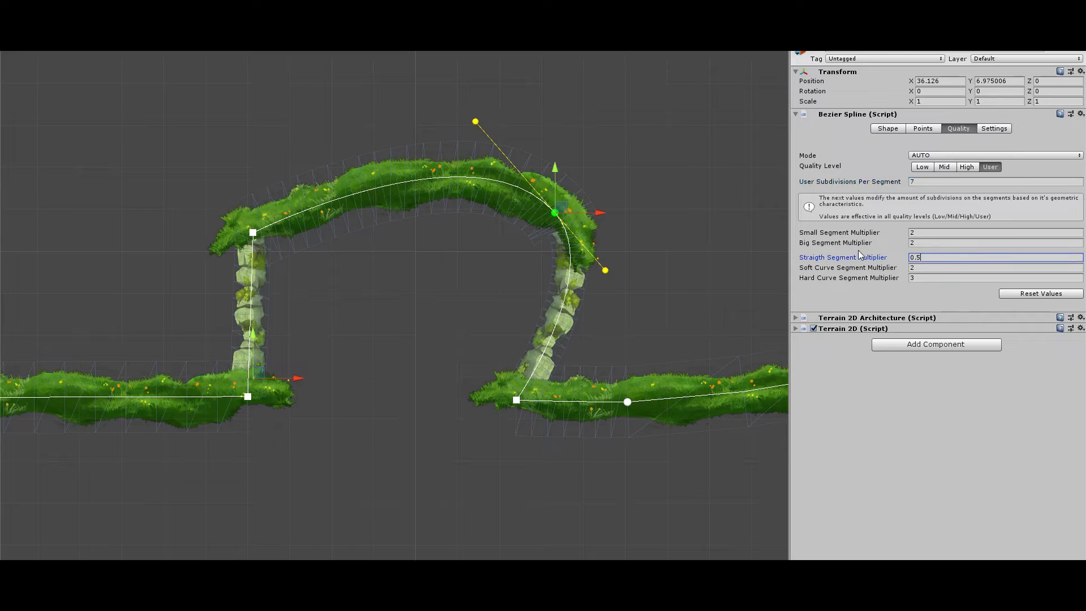
pyautogui.write('0')
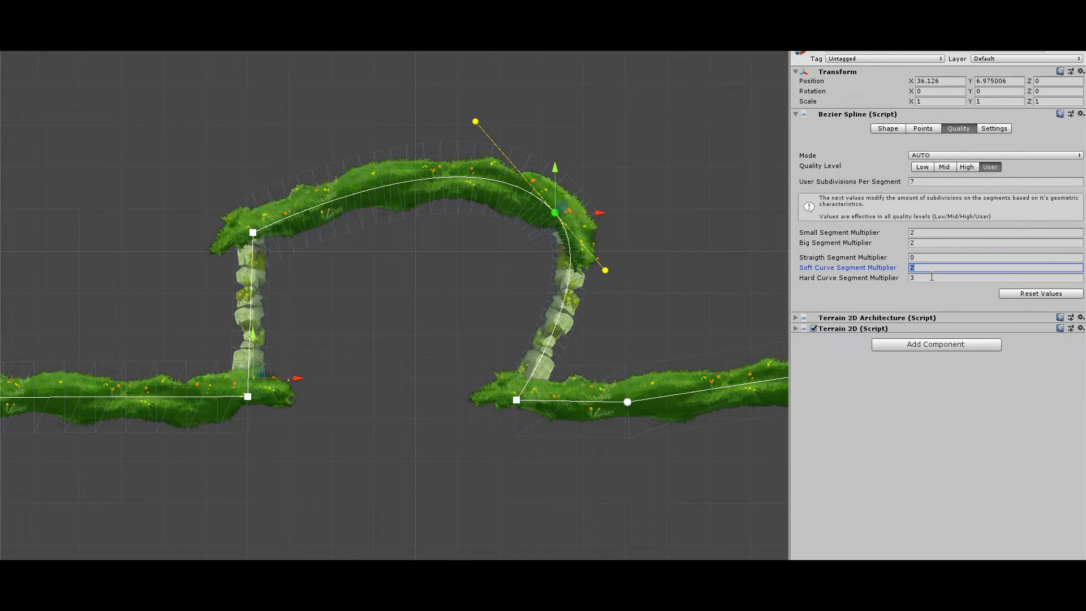
pyautogui.click(927, 278)
pyautogui.write('0')
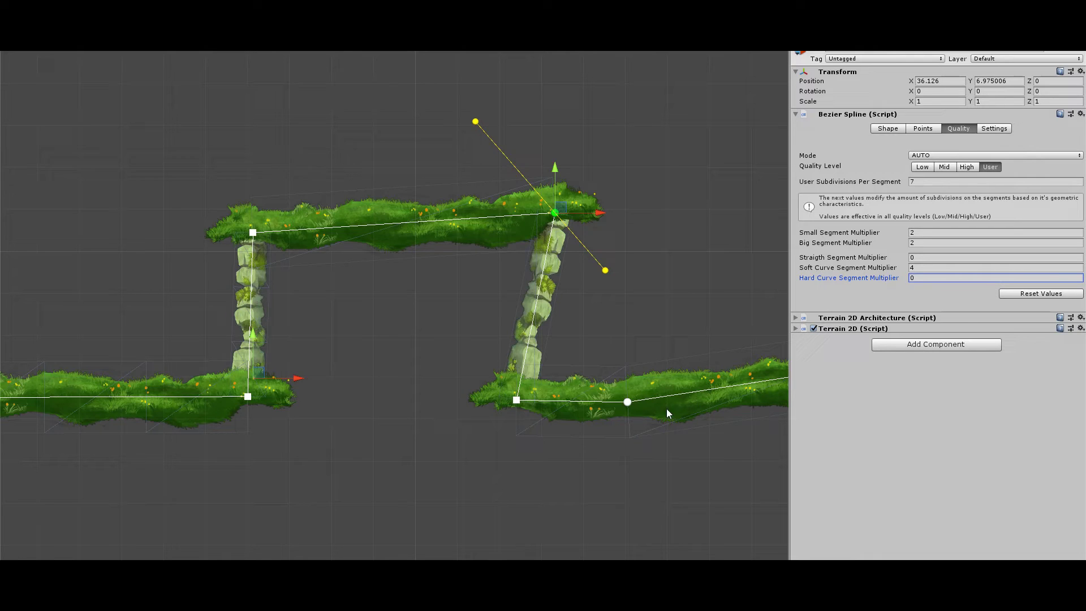
# - Give the lower-right grass point 4 subdivisions on the Shape tab
pyautogui.click(628, 401)
pyautogui.click(888, 130)
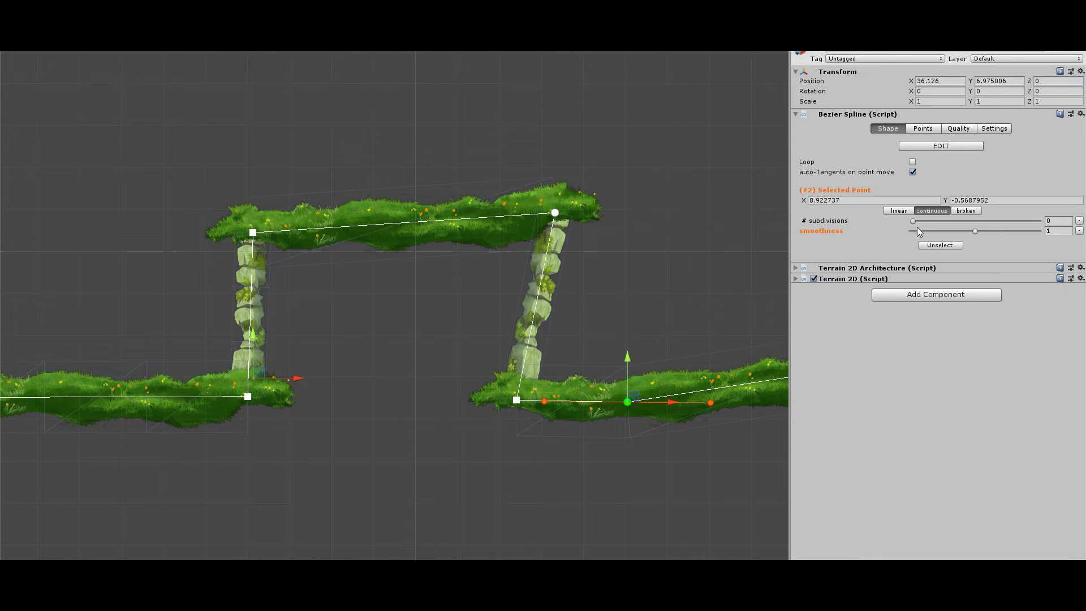
pyautogui.moveTo(912, 220); pyautogui.dragTo(934, 227)
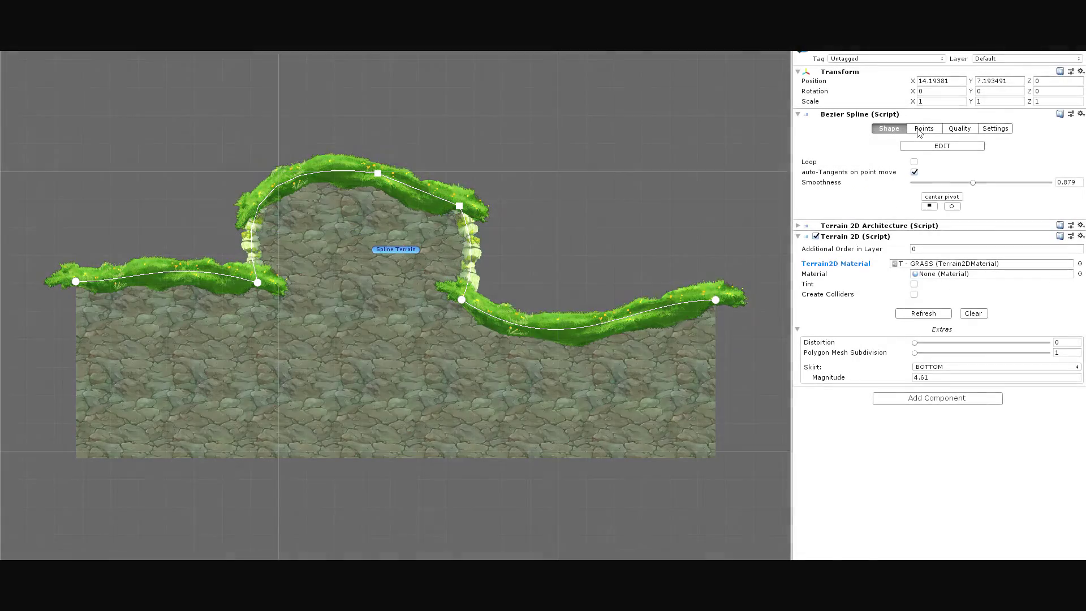
# - Reset smoothness on every point, make them continuous, then make them all linear
pyautogui.click(923, 129)
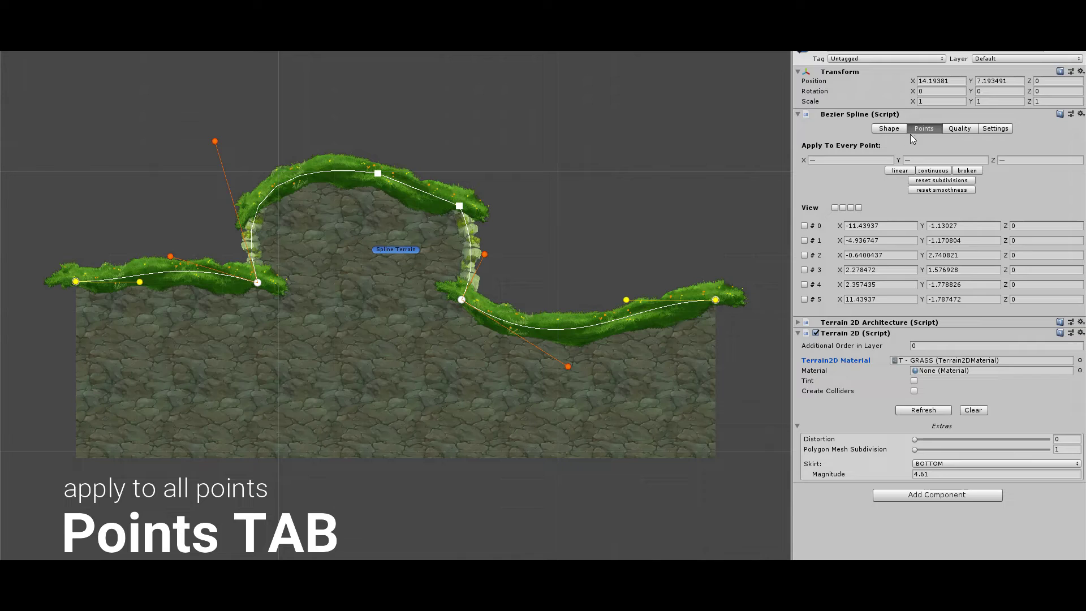
pyautogui.click(939, 190)
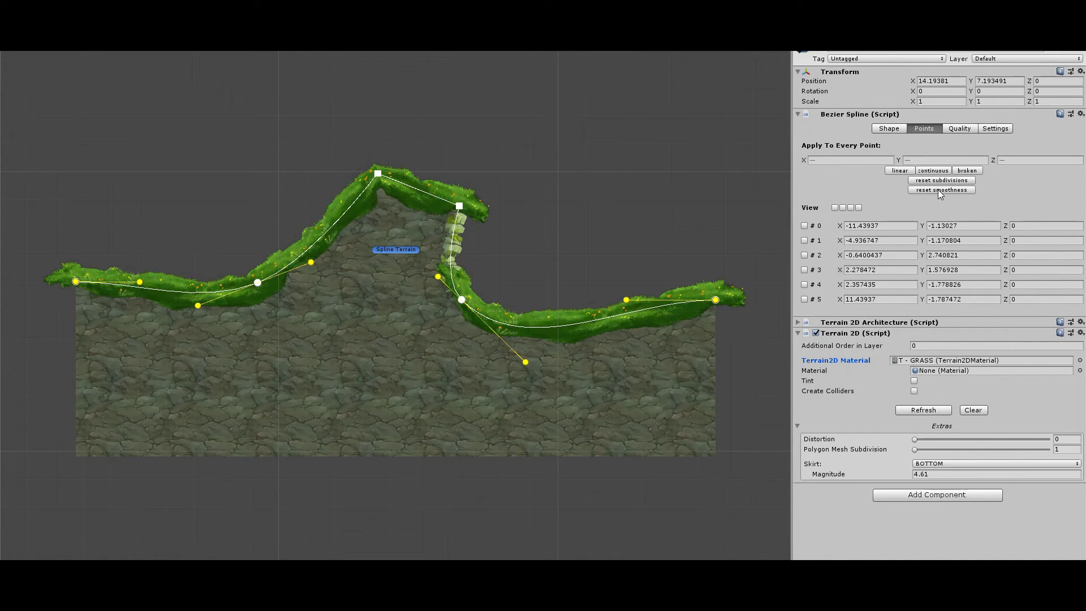
pyautogui.click(933, 171)
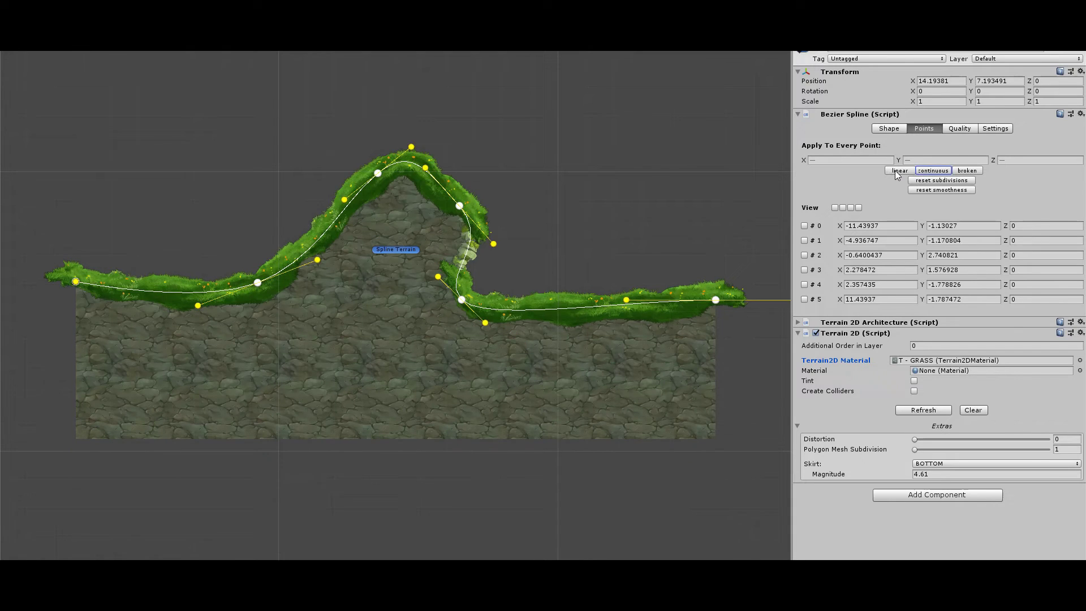
pyautogui.click(896, 171)
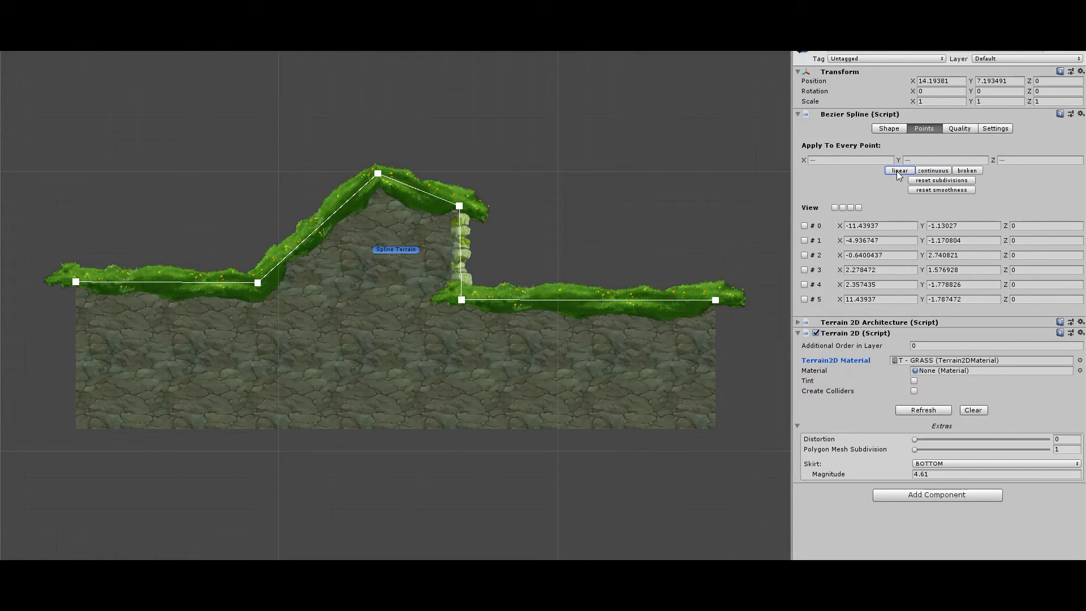
# - Tick all four View checkboxes to expand the per-point details
pyautogui.click(835, 207)
pyautogui.click(843, 207)
pyautogui.click(850, 208)
pyautogui.click(859, 208)
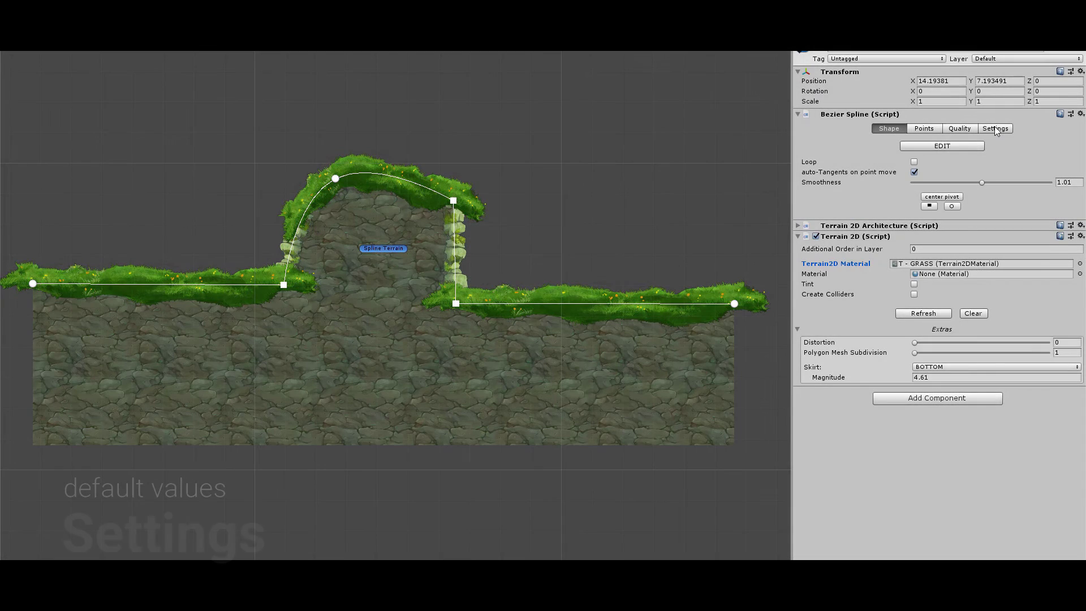
# - Set Handle Size to 0.25 and toggle Square Linear Tangents, leaving it on
pyautogui.click(995, 128)
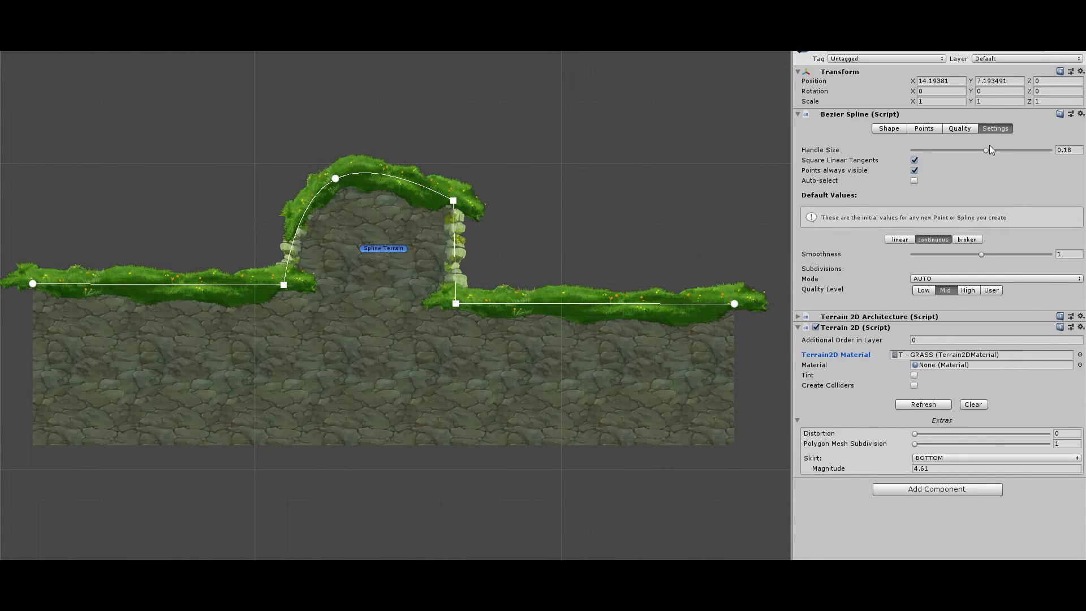
pyautogui.moveTo(986, 151); pyautogui.dragTo(1081, 196)
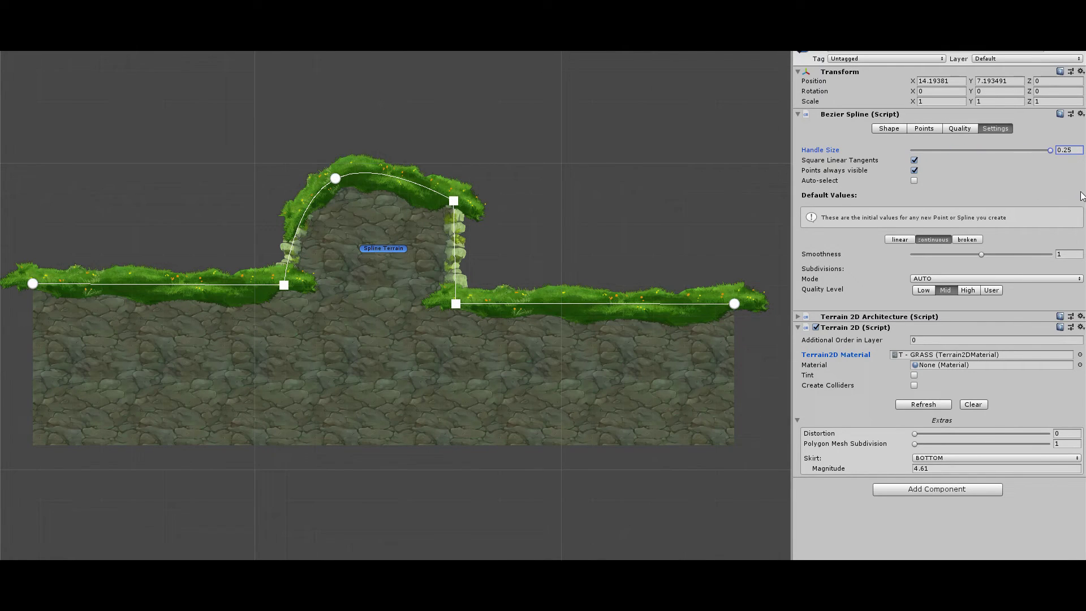
pyautogui.click(915, 160)
pyautogui.click(915, 160)
pyautogui.click(914, 161)
pyautogui.click(914, 161)
pyautogui.click(915, 160)
pyautogui.click(914, 160)
# - Toggle Points always visible, leaving it on, and switch Auto-select on then off
pyautogui.click(914, 171)
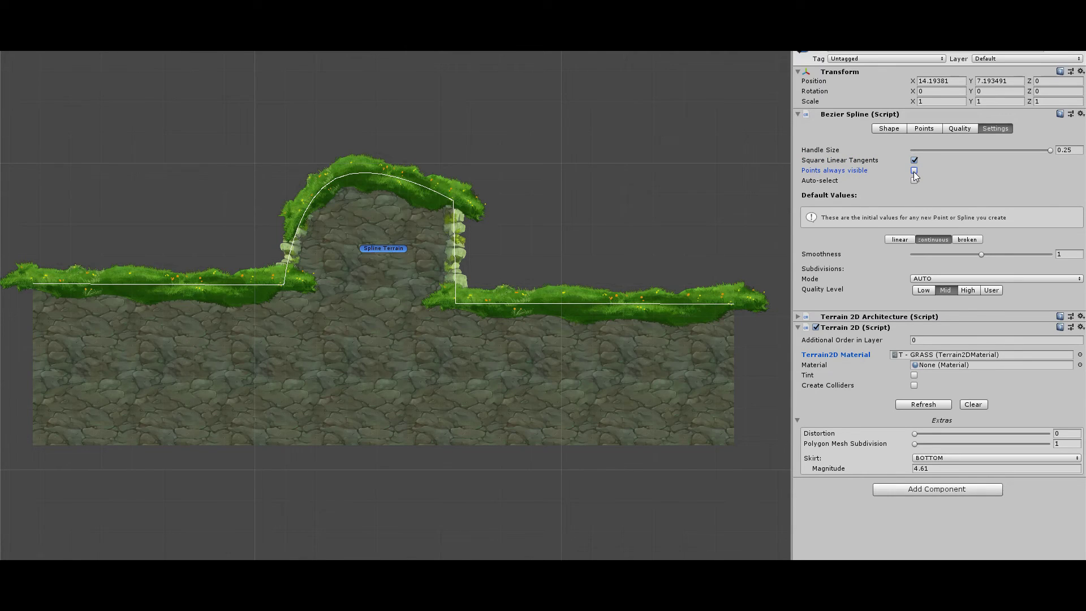
pyautogui.click(914, 170)
pyautogui.click(914, 170)
pyautogui.click(914, 170)
pyautogui.click(914, 181)
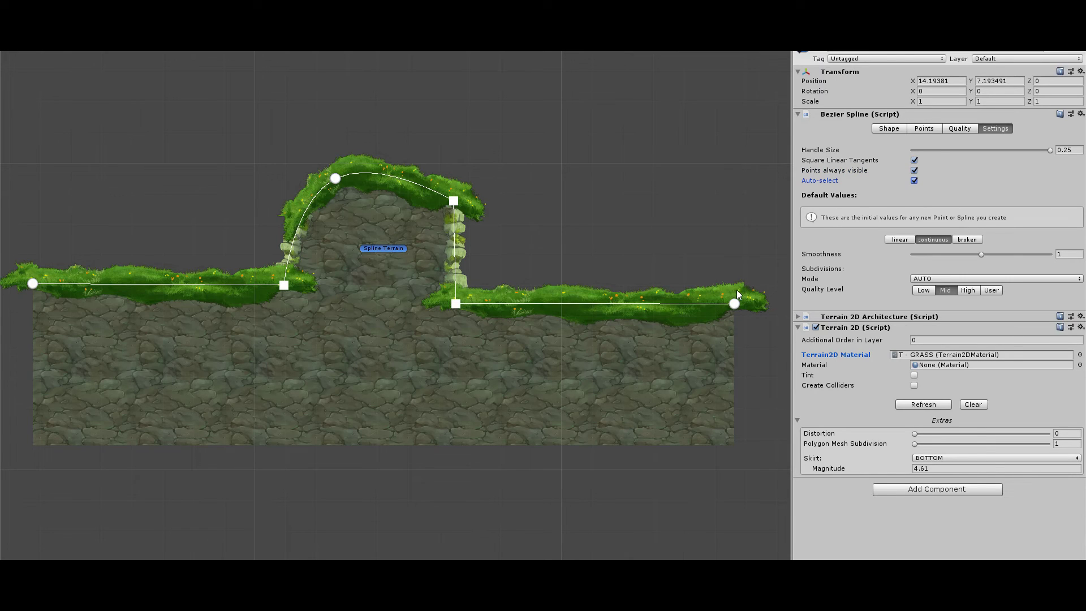
pyautogui.moveTo(305, 171)
pyautogui.moveTo(755, 305)
pyautogui.click(914, 181)
# - Default new points to linear with Smoothness 0, and place a new rectangular terrain up-left
pyautogui.moveTo(684, 253); pyautogui.dragTo(285, 208, button='middle')
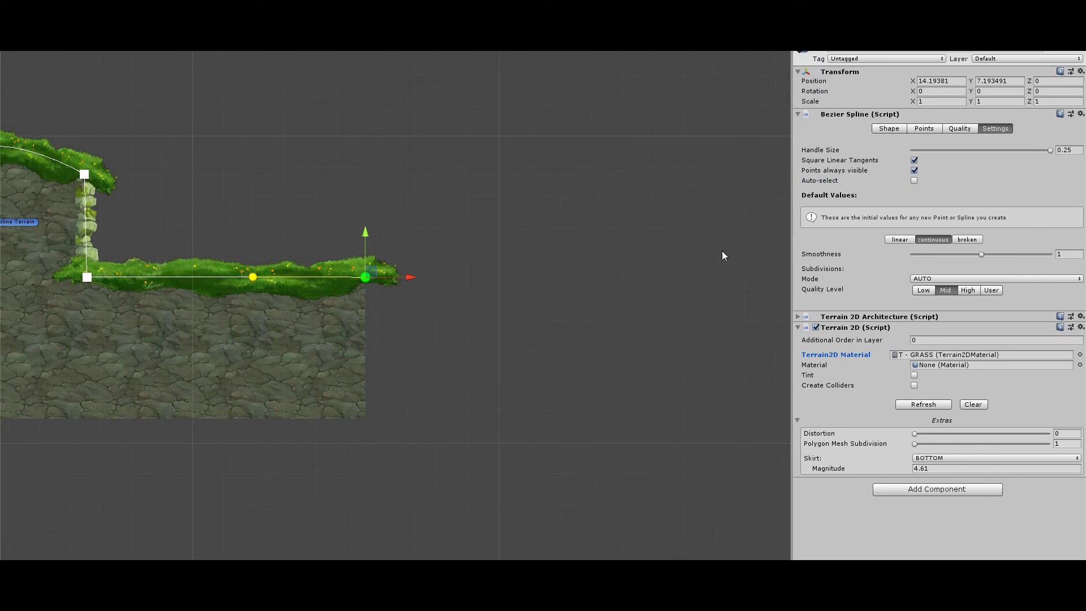
pyautogui.click(901, 240)
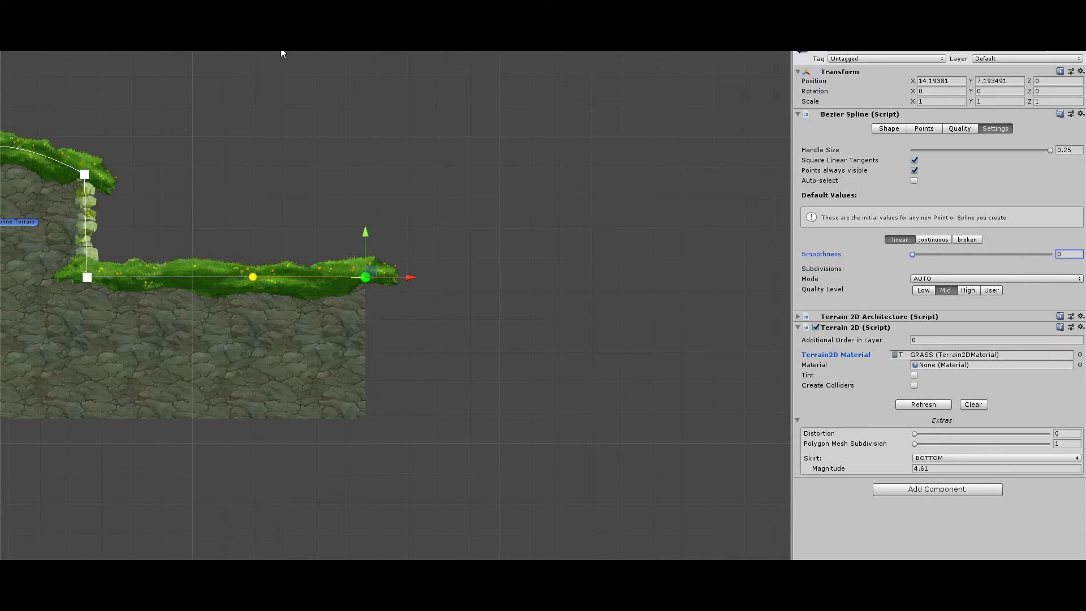
pyautogui.moveTo(333, 281); pyautogui.dragTo(229, 160)
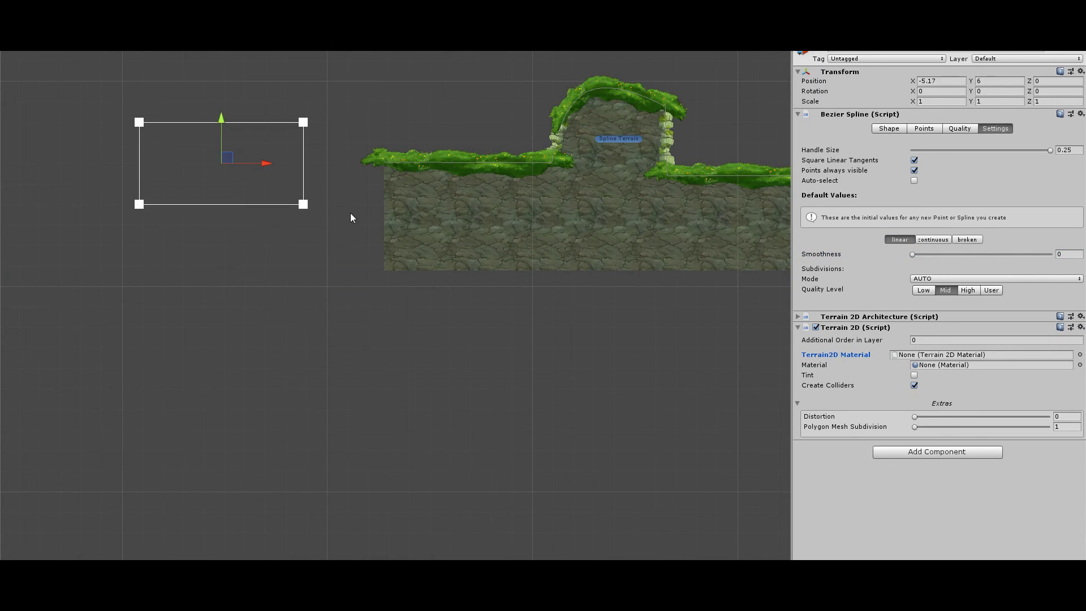
# - Apply the T - GRASS Terrain2D material to the rectangle, then deselect and reselect it
pyautogui.click(1080, 355)
pyautogui.press('Down')
pyautogui.press('Down')
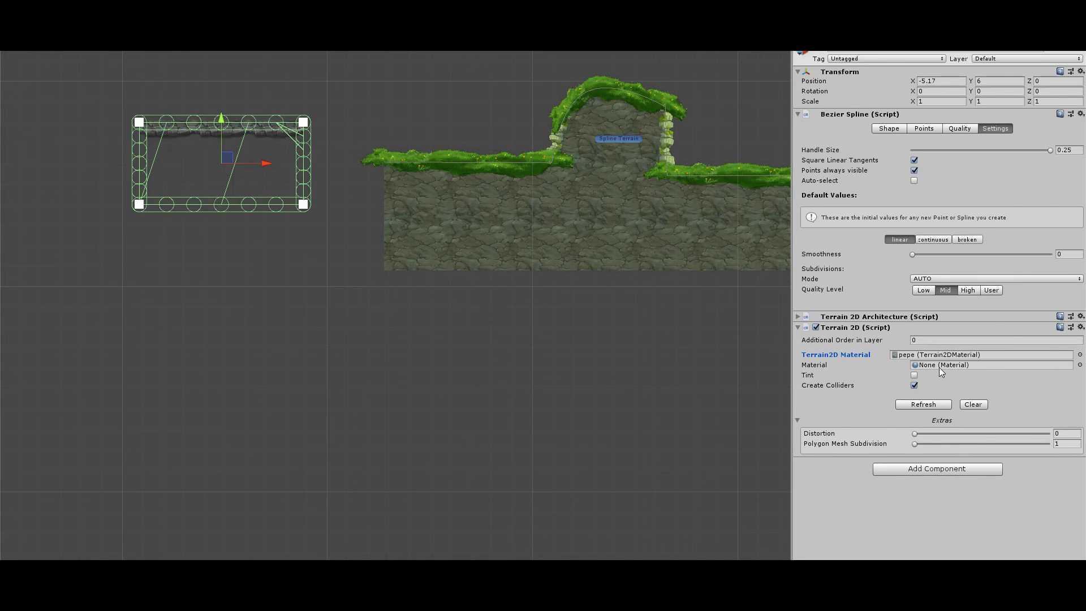
pyautogui.click(243, 215)
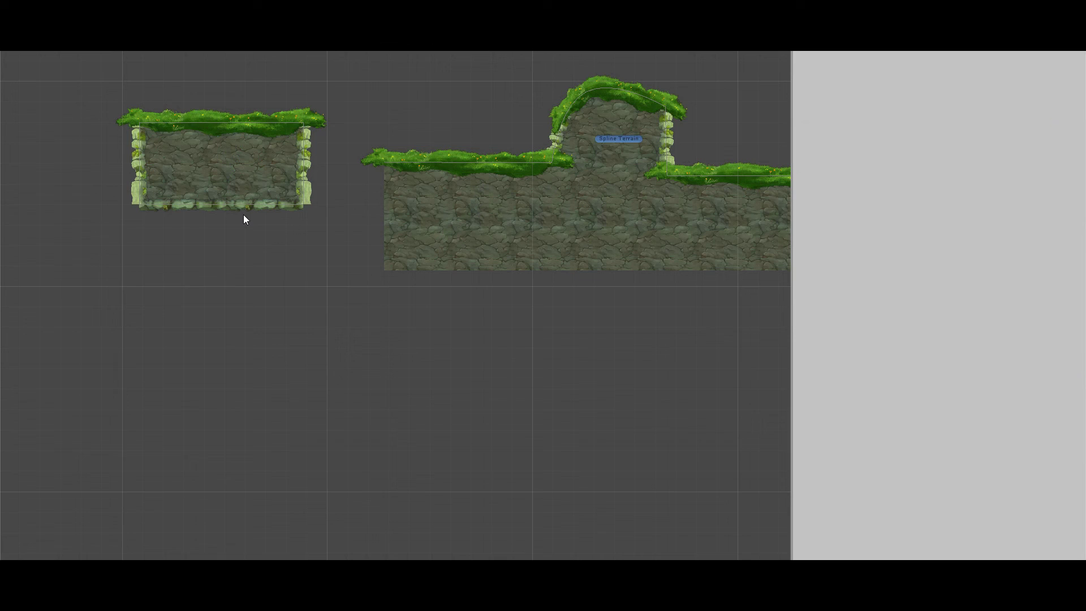
pyautogui.click(247, 181)
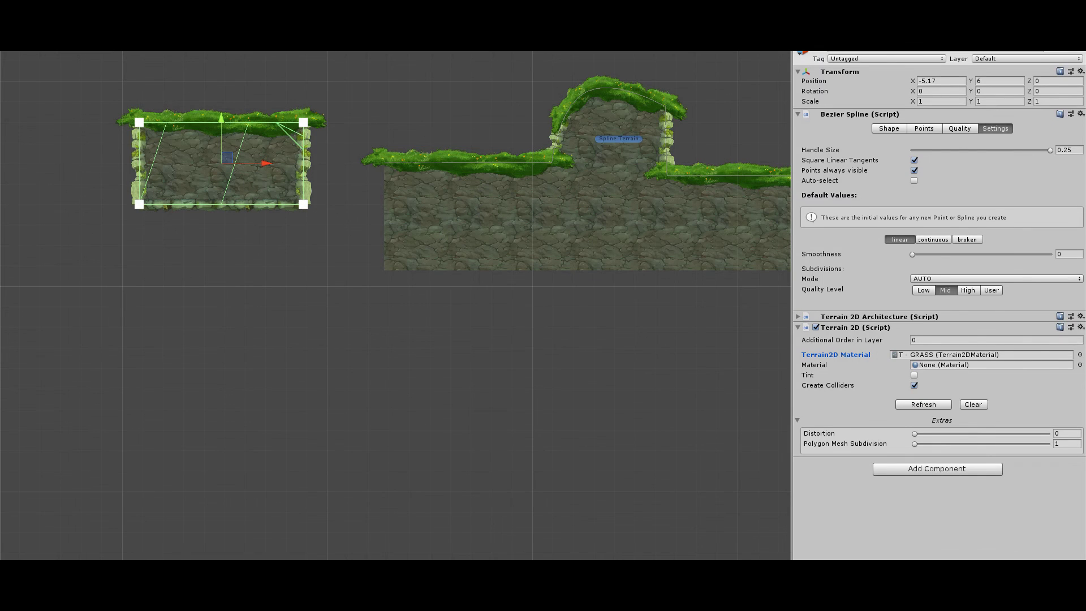